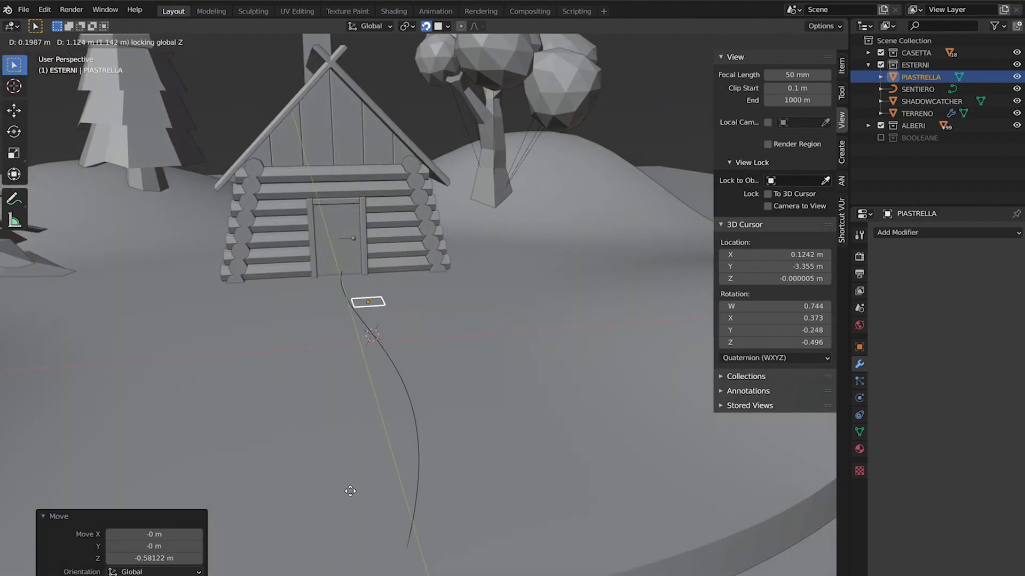
Add an Array modifier to the PIASTRELLA tile.
{"action": "middle_click_drag", "start_coordinate": [312, 250], "coordinate": [534, 266]}
{"action": "key", "text": "a"}
{"action": "key", "text": "alt+a"}
{"action": "left_click", "coordinate": [896, 232]}
{"action": "left_click", "coordinate": [811, 259]}
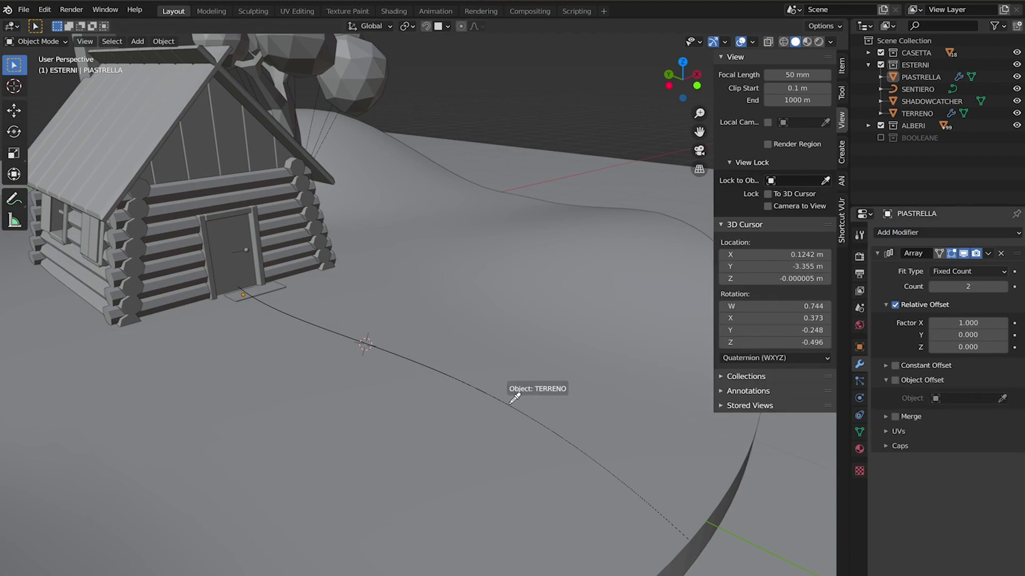
Add a Curve modifier to the PIASTRELLA tile with SENTIERO as its curve object.
{"action": "middle_click_drag", "start_coordinate": [395, 367], "coordinate": [173, 350]}
{"action": "left_click", "coordinate": [173, 350]}
{"action": "left_click", "coordinate": [908, 232]}
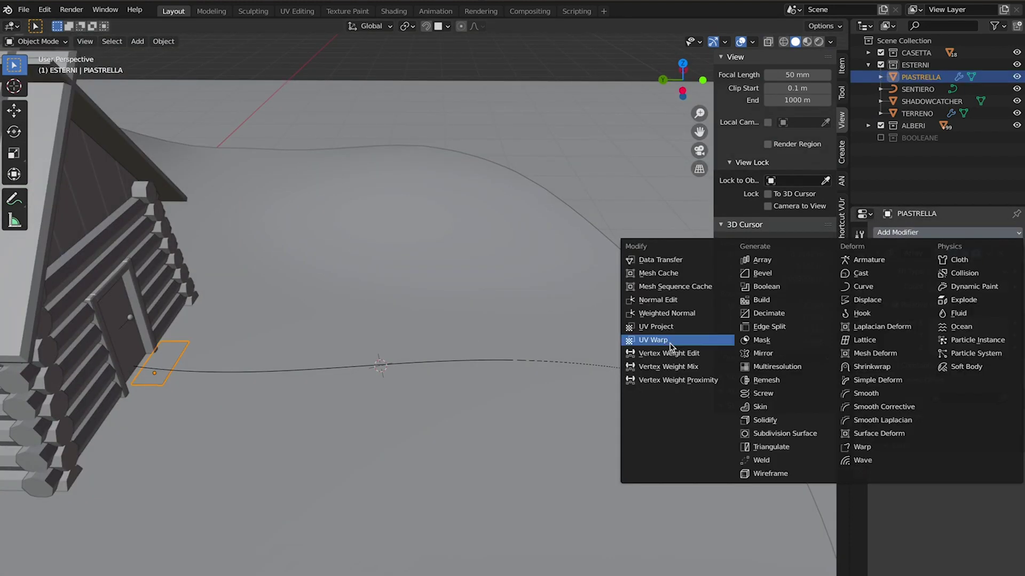
{"action": "left_click", "coordinate": [889, 285]}
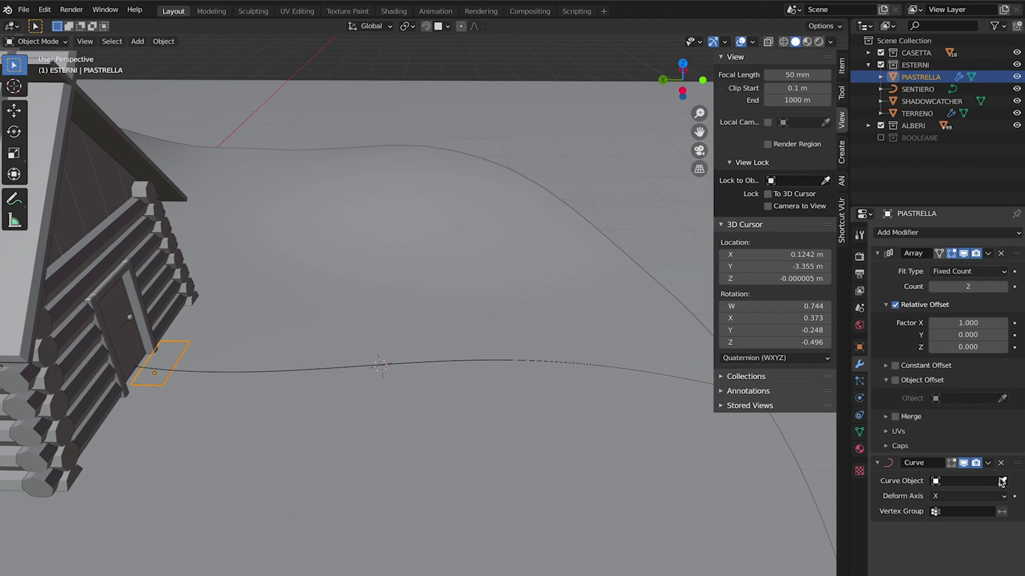
{"action": "left_click", "coordinate": [966, 481]}
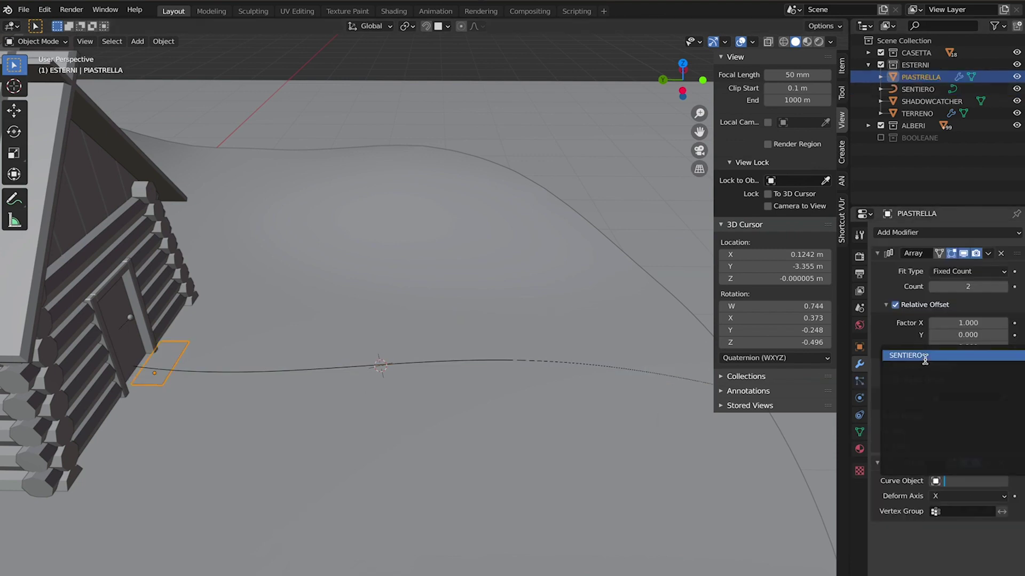
{"action": "left_click", "coordinate": [907, 355]}
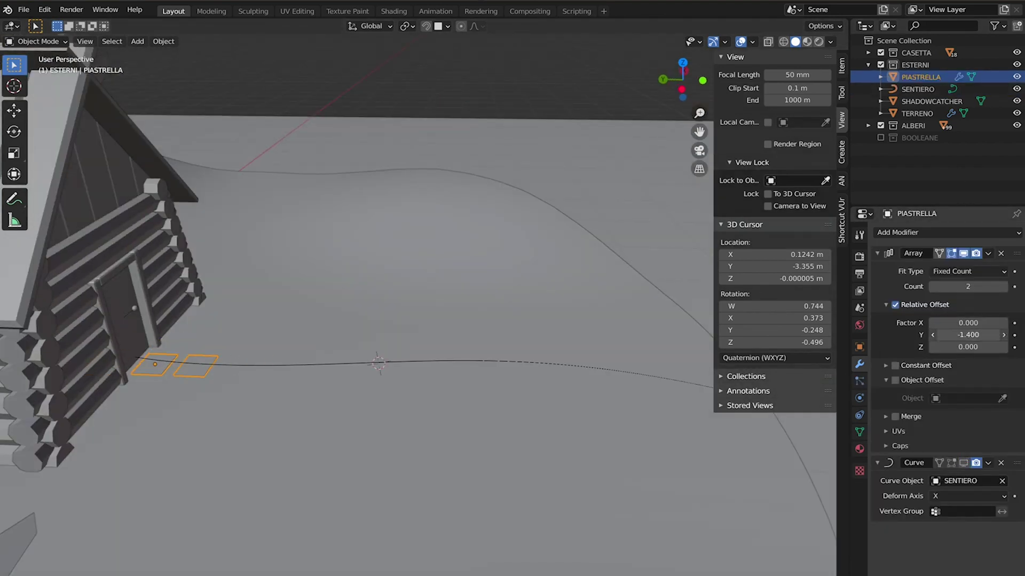
Set the tile array's relative offset to 0 in X and -1.4 in Y, with a count of 15.
{"action": "left_click", "coordinate": [1004, 287]}
{"action": "left_click", "coordinate": [1004, 286]}
{"action": "middle_click_drag", "start_coordinate": [560, 385], "coordinate": [580, 375]}
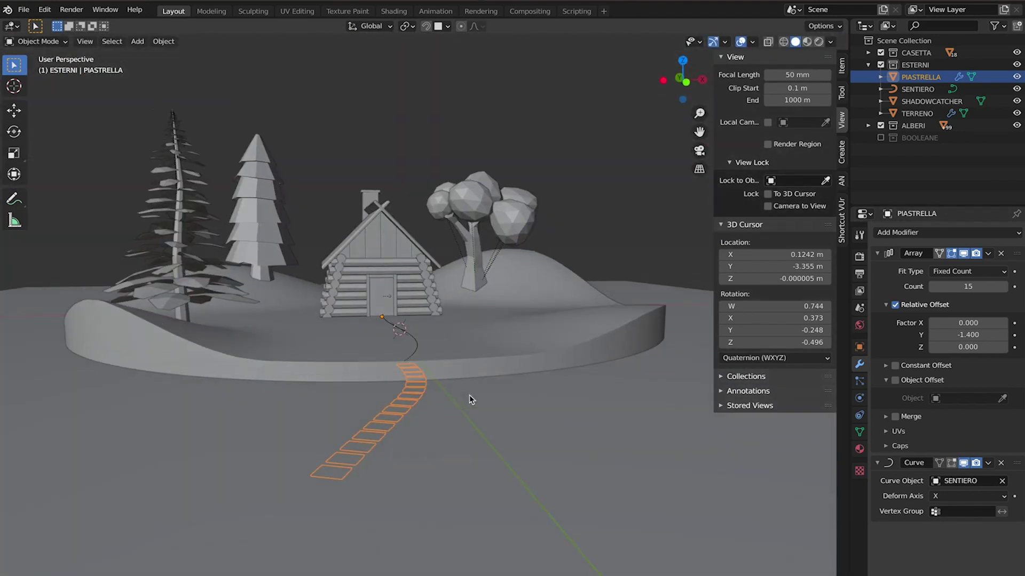
Move the tile path onto the terrain so it starts at the cabin door, and set its array count to 14.
{"action": "left_click", "coordinate": [465, 374]}
{"action": "scroll", "coordinate": [465, 373], "scroll_direction": "up", "scroll_amount": 5}
{"action": "key", "text": "g"}
{"action": "left_click", "coordinate": [425, 368]}
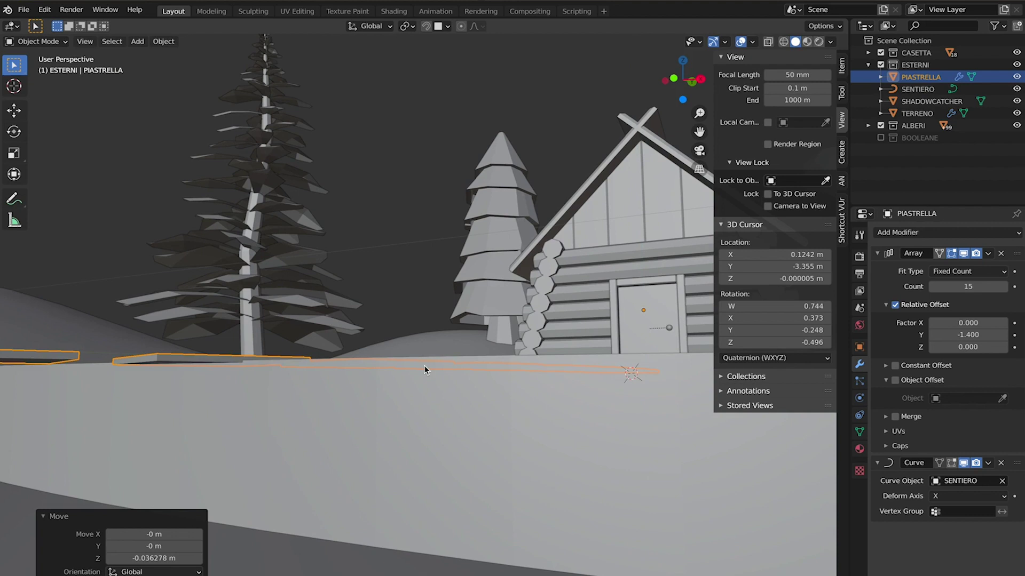
{"action": "left_click", "coordinate": [238, 317]}
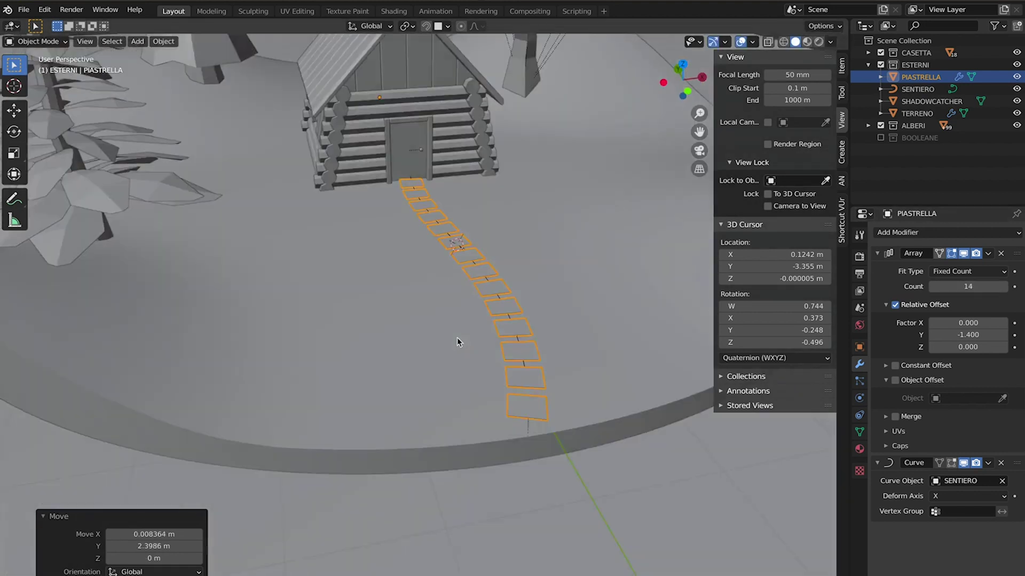
Move the SENTIERO curve to the BOOLEANE collection and nudge the tile path horizontally into place.
{"action": "left_click", "coordinate": [347, 354]}
{"action": "left_click", "coordinate": [347, 354]}
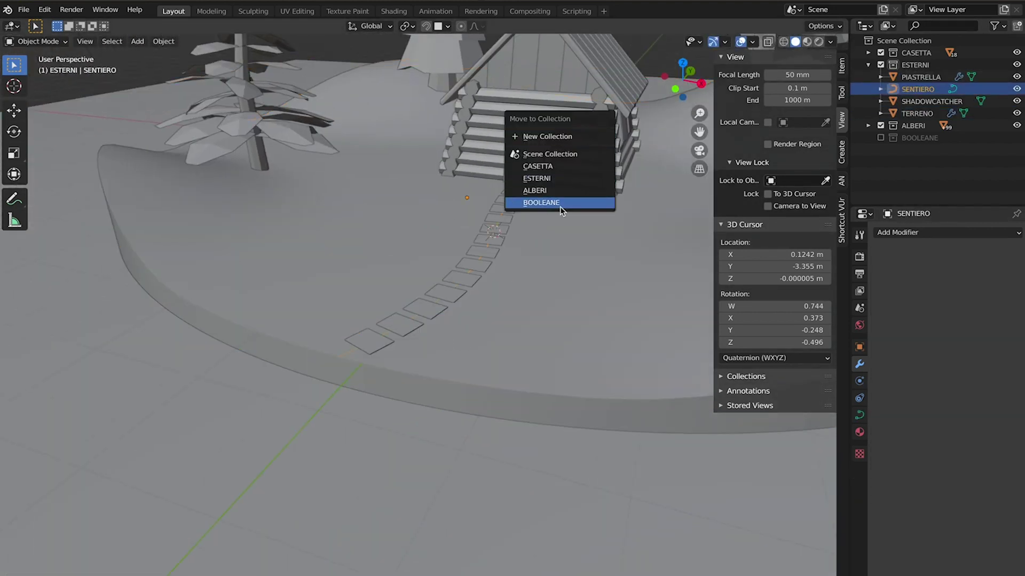
{"action": "left_click", "coordinate": [561, 207]}
{"action": "left_click", "coordinate": [486, 342]}
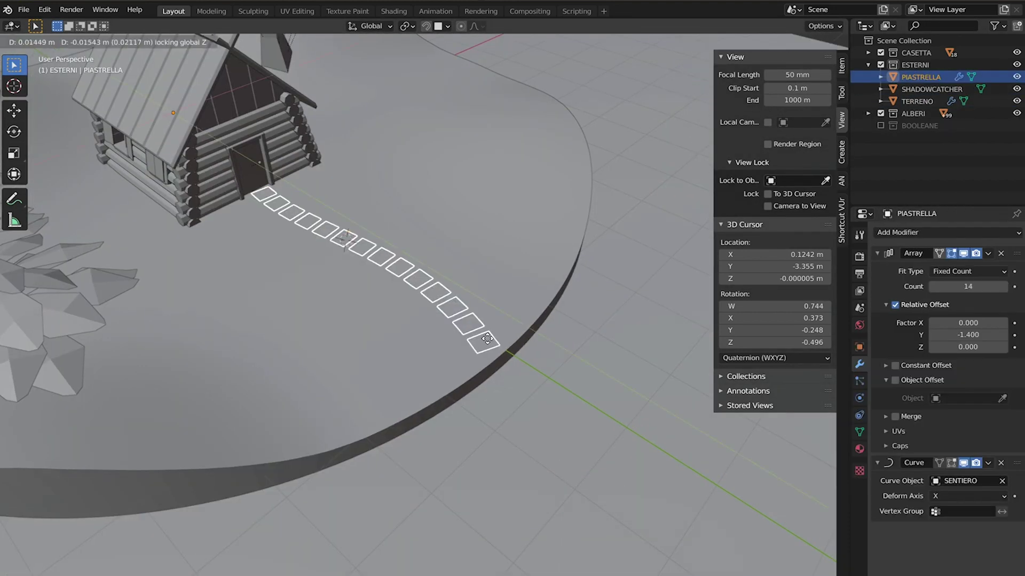
{"action": "left_click", "coordinate": [487, 340]}
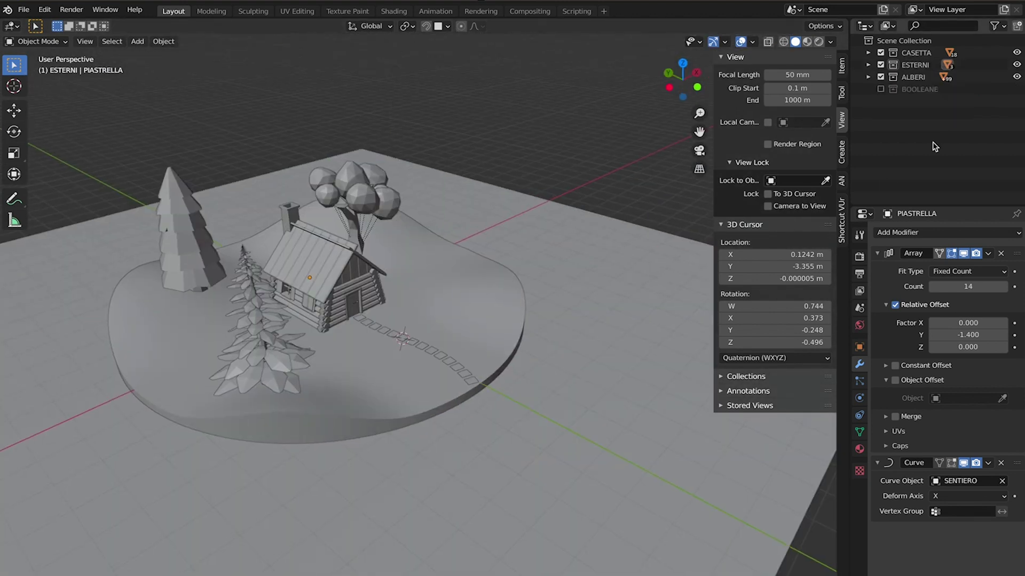
Name the new collection LUCI and snap the 3D cursor to the world origin.
{"action": "key", "text": "Return"}
{"action": "key", "text": "shift+s"}
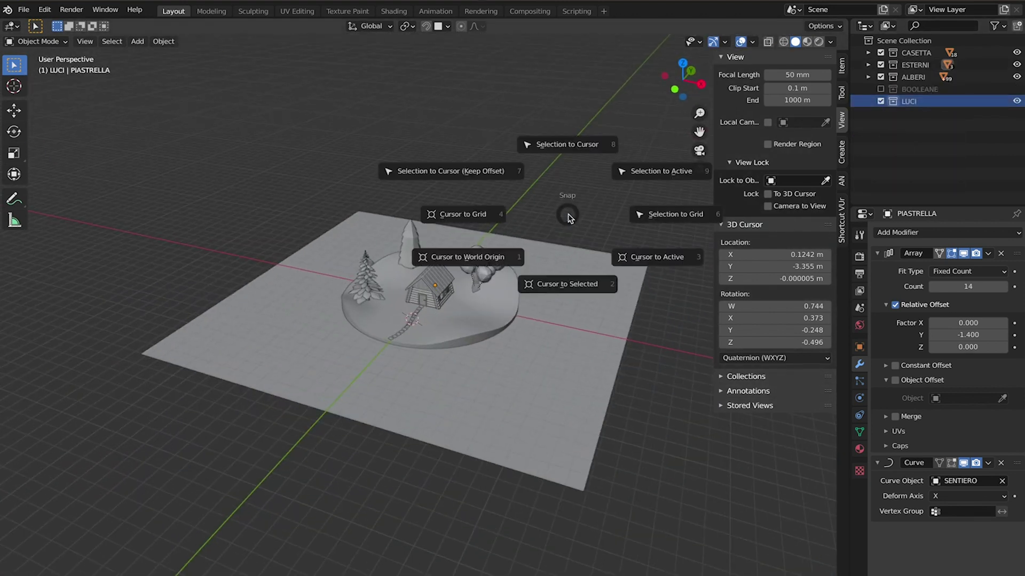
{"action": "left_click", "coordinate": [488, 256]}
Add an area light at the world origin, raise it, and pull it away from the scene along its local Z axis.
{"action": "key", "text": "shift+a"}
{"action": "left_click", "coordinate": [663, 457]}
{"action": "key", "text": "g"}
{"action": "key", "text": "z"}
{"action": "left_click", "coordinate": [405, 206]}
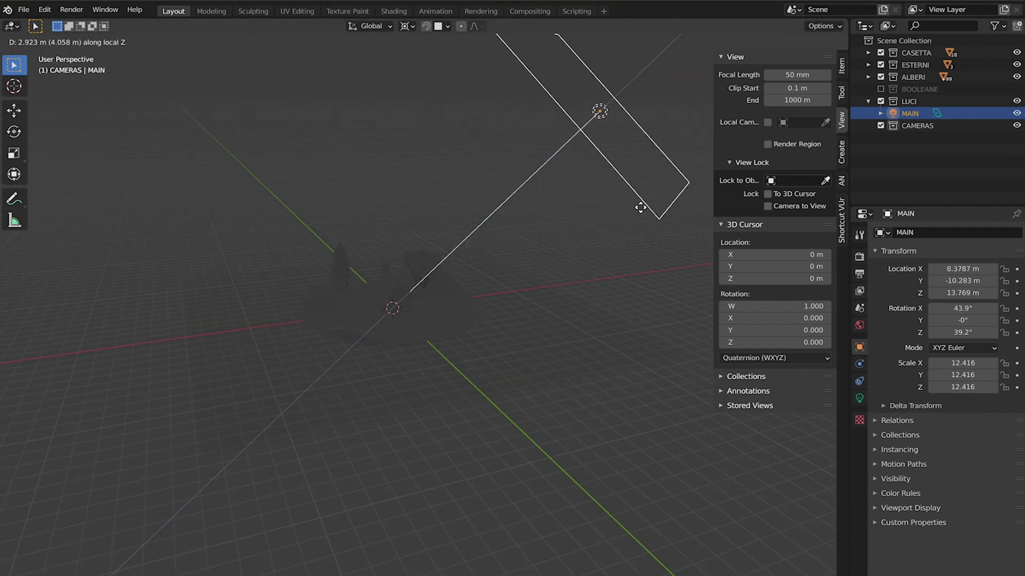
{"action": "left_click", "coordinate": [641, 207]}
Rotate the MAIN light 2.25° about its local X axis and give it 2000 W of power with a pale pink colour.
{"action": "key", "text": "r"}
{"action": "key", "text": "x"}
{"action": "key", "text": "x"}
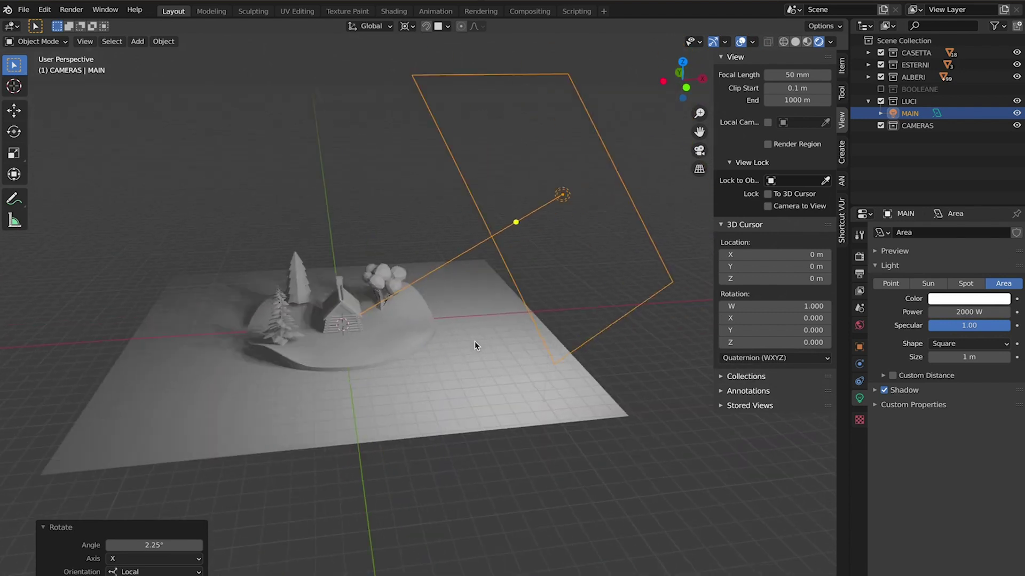
{"action": "left_click", "coordinate": [969, 299]}
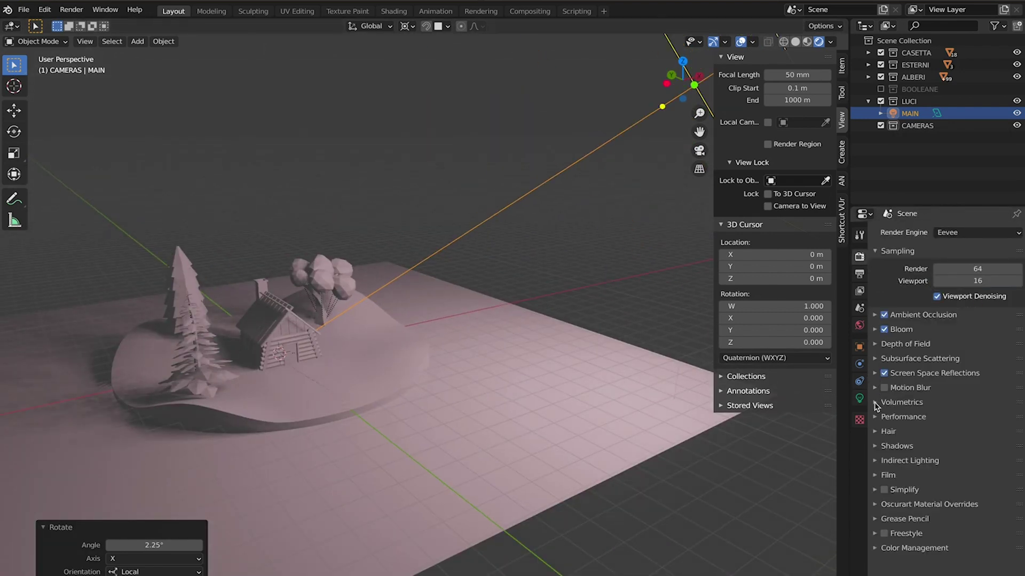
Review the subsurface scattering and shadow settings of the Eevee render engine.
{"action": "left_click", "coordinate": [877, 359]}
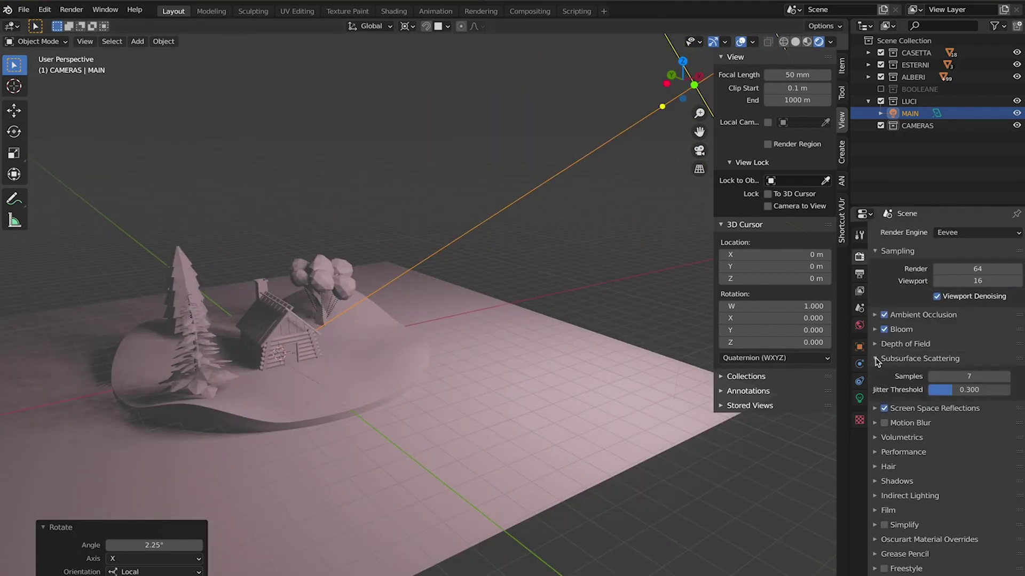
{"action": "left_click", "coordinate": [955, 481], "text": "ctrl"}
{"action": "left_click", "coordinate": [877, 359], "text": "ctrl"}
{"action": "left_click", "coordinate": [877, 373], "text": "ctrl"}
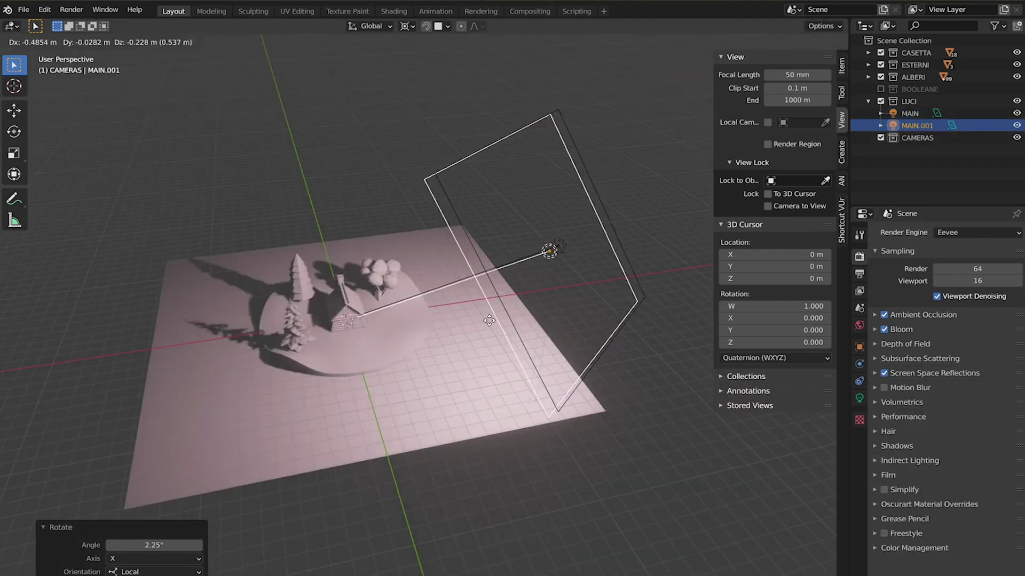
Rotate the duplicated MAIN light about the Z axis to the scene's other side and give it 1500 W with a pale yellow colour.
{"action": "key", "text": "r"}
{"action": "key", "text": "z"}
{"action": "left_click", "coordinate": [361, 319]}
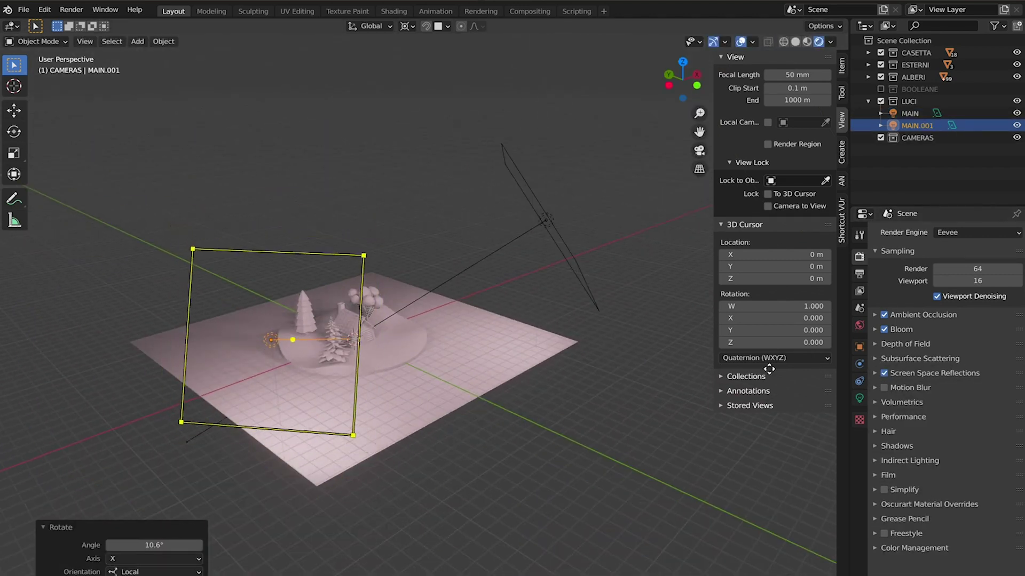
{"action": "left_click", "coordinate": [859, 398]}
{"action": "double_click", "coordinate": [973, 312]}
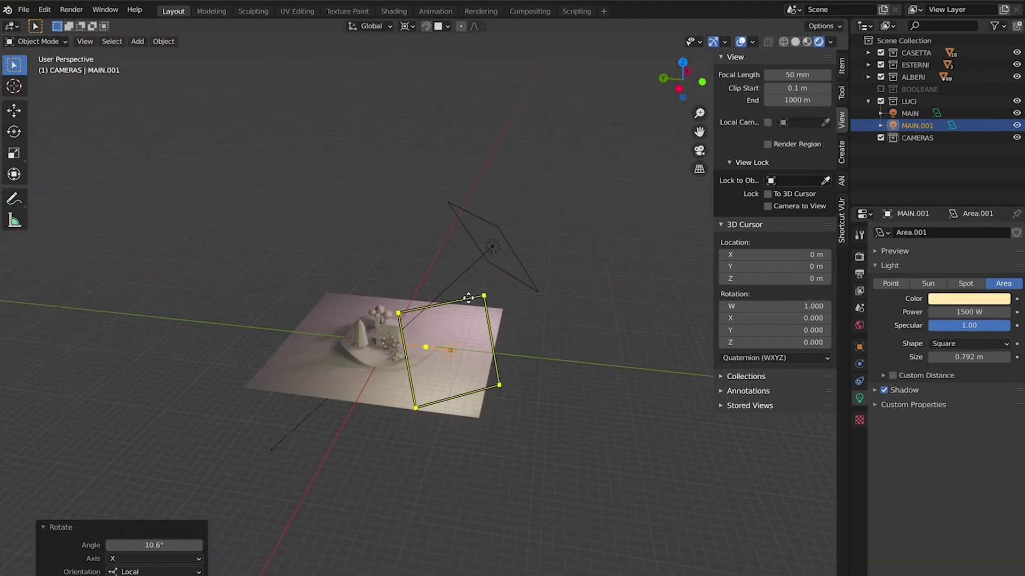
Duplicate the pale yellow light and rotate the copy about the global Z axis to behind the cabin.
{"action": "key", "text": "shift+d"}
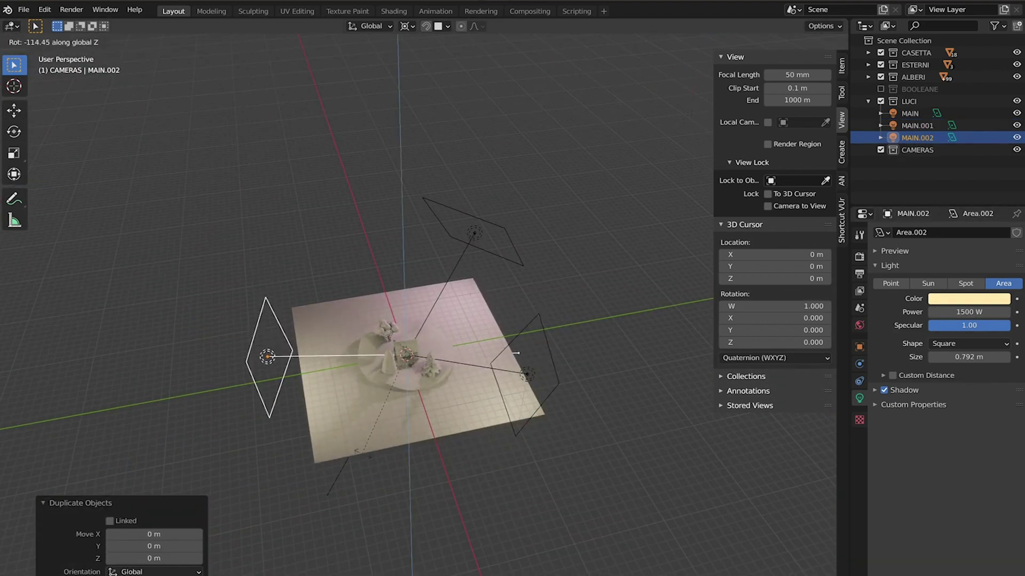
{"action": "left_click", "coordinate": [841, 65]}
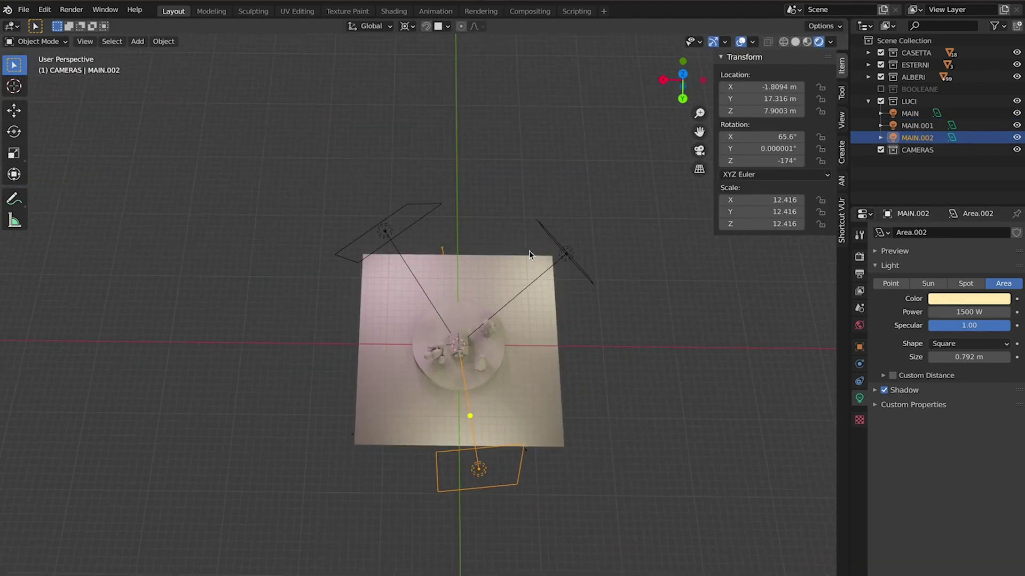
{"action": "key", "text": "r"}
{"action": "left_click", "coordinate": [540, 201]}
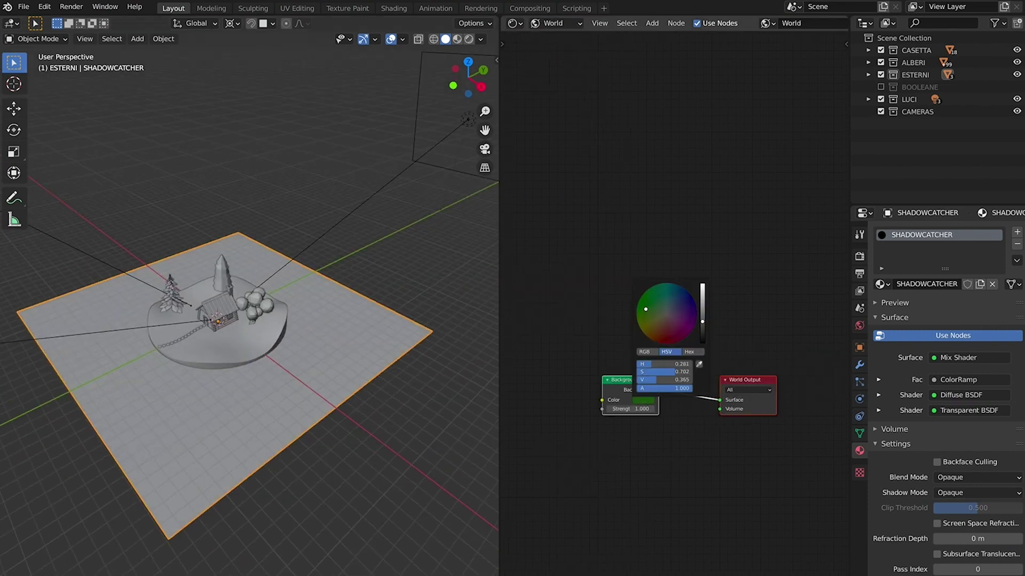
Set the world Background colour to light green and add an Environment Texture node to the world shader.
{"action": "left_click_drag", "start_coordinate": [630, 386], "coordinate": [587, 402]}
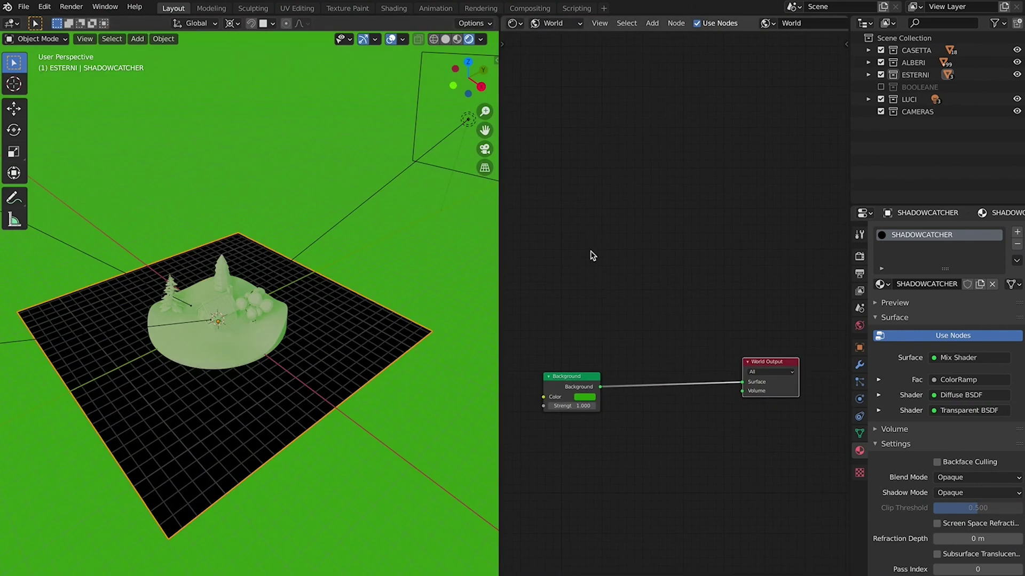
{"action": "left_click", "coordinate": [585, 397]}
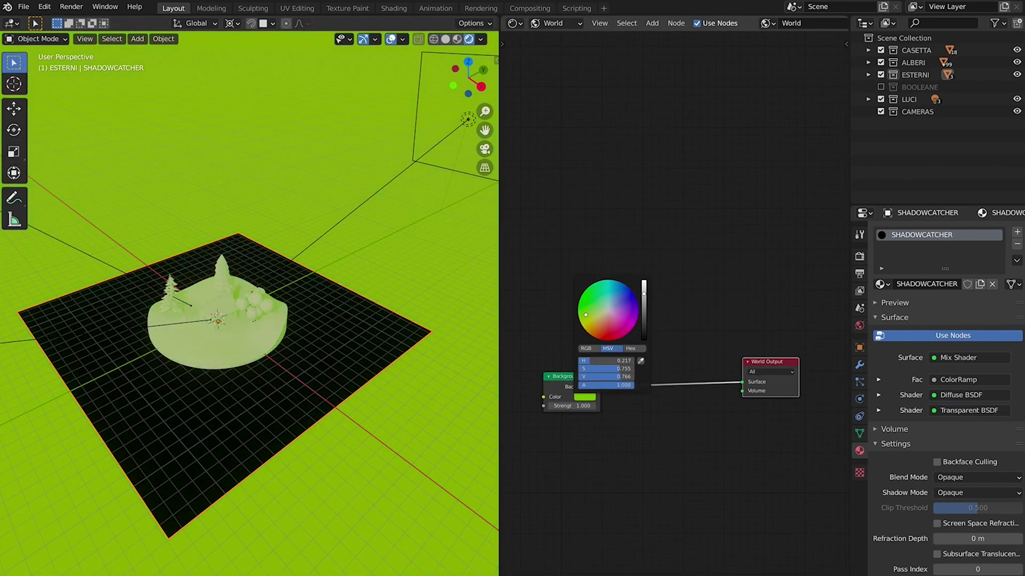
{"action": "key", "text": "shift+a"}
{"action": "mouse_move", "coordinate": [694, 306]}
{"action": "left_click", "coordinate": [785, 331]}
{"action": "left_click", "coordinate": [603, 320]}
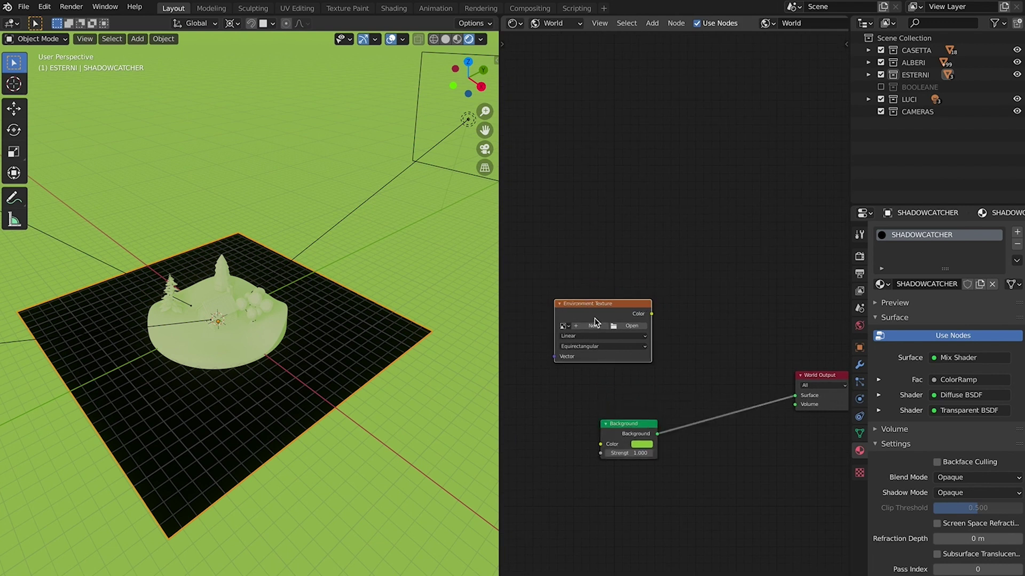
Load the image spruit_sunrise_8k.hdr into the Environment Texture node.
{"action": "left_click", "coordinate": [634, 330]}
{"action": "left_click", "coordinate": [238, 214]}
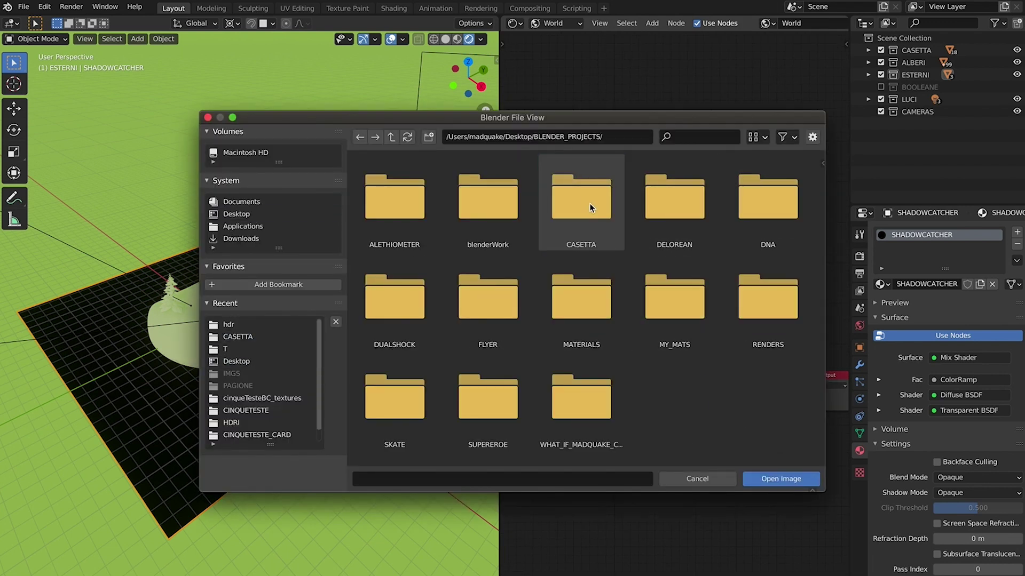
{"action": "double_click", "coordinate": [487, 203]}
{"action": "scroll", "coordinate": [578, 299], "scroll_direction": "down", "scroll_amount": 3}
{"action": "double_click", "coordinate": [579, 299]}
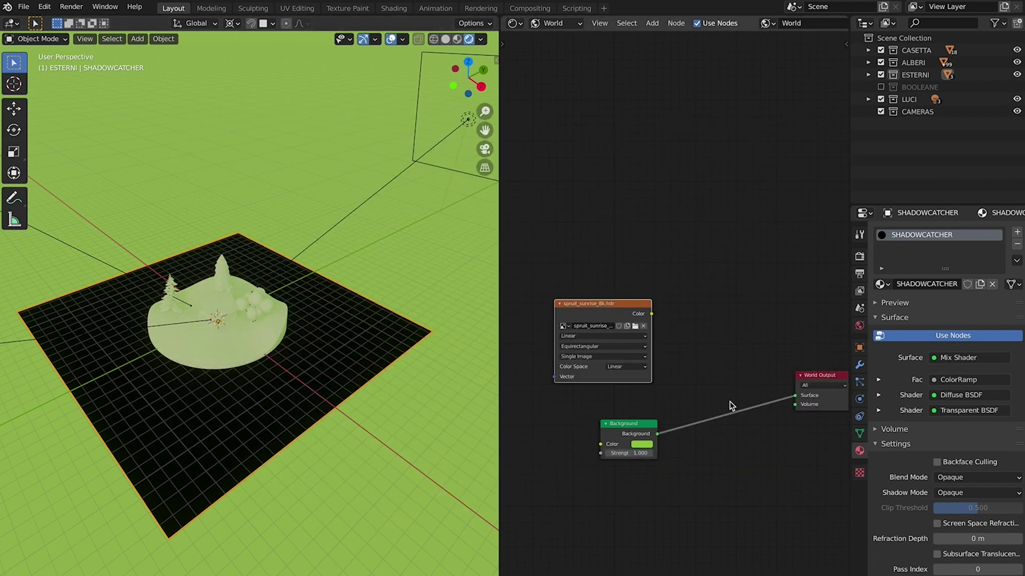
Add a Mix Shader combining the environment texture with the green Background, feeding the World Output surface.
{"action": "key", "text": "shift+a"}
{"action": "mouse_move", "coordinate": [667, 363]}
{"action": "key", "text": "Escape"}
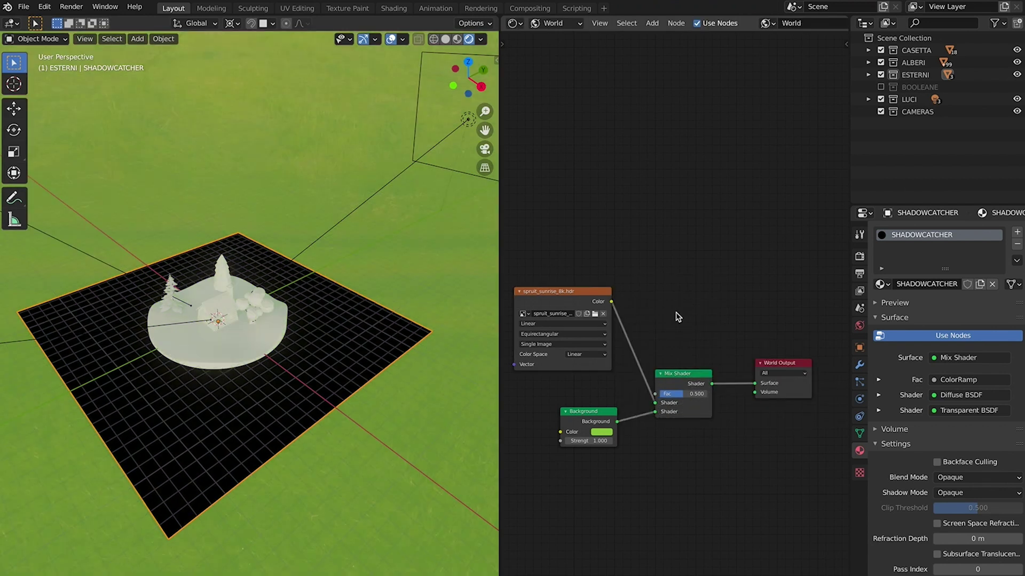
Add a Light Path node and connect its camera ray output to the Mix Shader's Fac.
{"action": "key", "text": "shift+a"}
{"action": "mouse_move", "coordinate": [692, 288]}
{"action": "left_click", "coordinate": [771, 414]}
{"action": "left_click", "coordinate": [538, 94]}
{"action": "left_click_drag", "start_coordinate": [601, 118], "coordinate": [655, 394]}
Show the SHADOWCATCHER material's nodes and change the material's blend mode from Opaque to an alpha mode.
{"action": "middle_click_drag", "start_coordinate": [320, 406], "coordinate": [405, 224]}
{"action": "left_click", "coordinate": [552, 23]}
{"action": "left_click", "coordinate": [555, 46]}
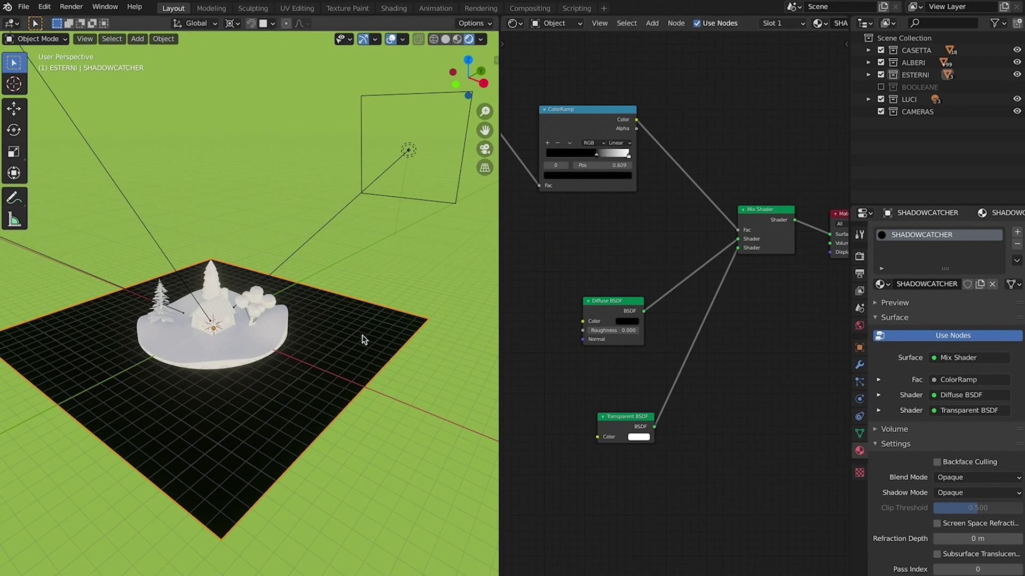
{"action": "left_click", "coordinate": [976, 477]}
{"action": "left_click", "coordinate": [961, 502]}
{"action": "middle_click_drag", "start_coordinate": [320, 374], "coordinate": [299, 320]}
Return to the world shader nodes and insert a Background node between the environment texture and the Mix Shader.
{"action": "left_click", "coordinate": [555, 23]}
{"action": "left_click", "coordinate": [555, 51]}
{"action": "middle_click_drag", "start_coordinate": [406, 320], "coordinate": [451, 229]}
Move the TERTIARY light about 17.1 m away along its local Z axis and set its power to 30000 W.
{"action": "left_click", "coordinate": [457, 216]}
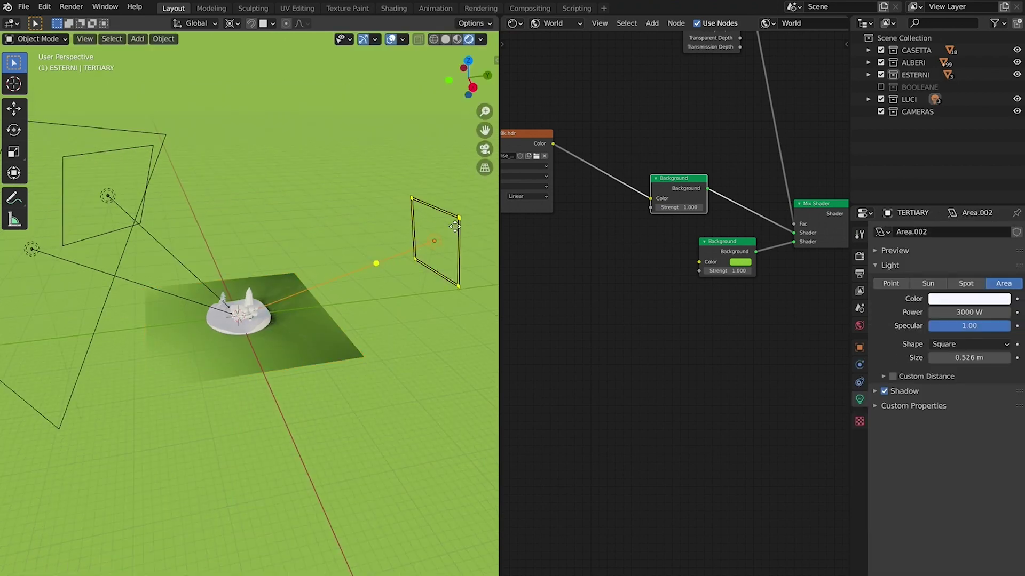
{"action": "middle_click_drag", "start_coordinate": [374, 320], "coordinate": [320, 299]}
{"action": "key", "text": "g"}
{"action": "key", "text": "z"}
{"action": "key", "text": "z"}
{"action": "left_click", "coordinate": [959, 309]}
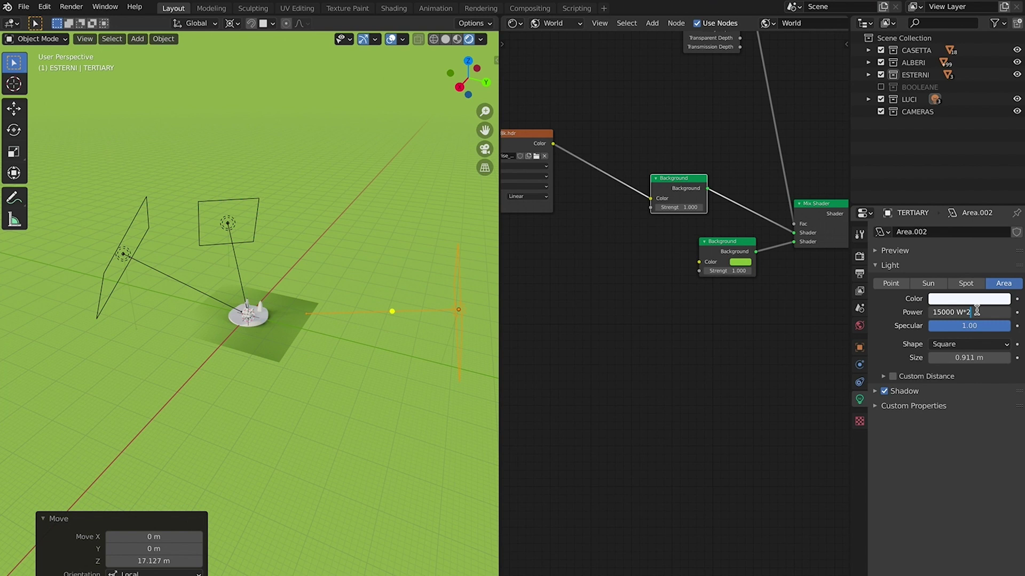
Set the SECONDARY light's power to 30000 W and the environment Background node's strength to 0.05.
{"action": "middle_click_drag", "start_coordinate": [299, 320], "coordinate": [351, 347]}
{"action": "left_click", "coordinate": [351, 347]}
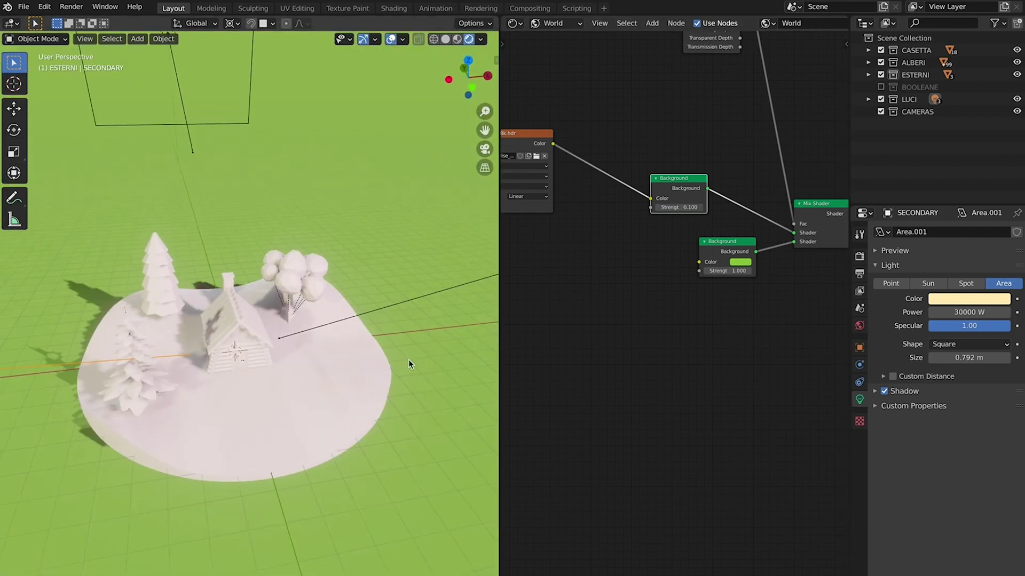
{"action": "left_click", "coordinate": [693, 208]}
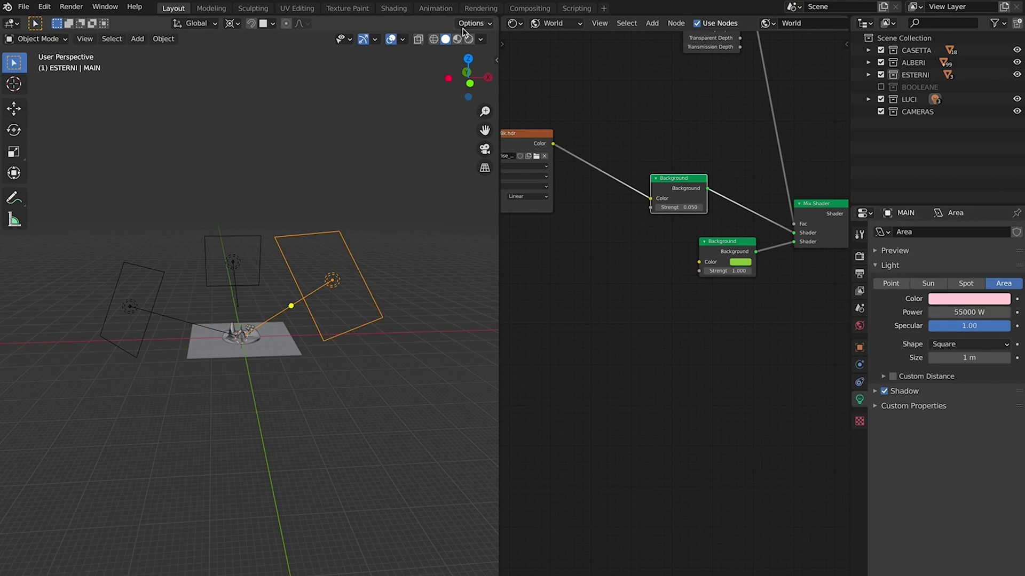
Preview the scene in rendered shading, rotate the TERTIARY light and move it about 8.36 m along its local Y axis.
{"action": "left_click", "coordinate": [468, 39]}
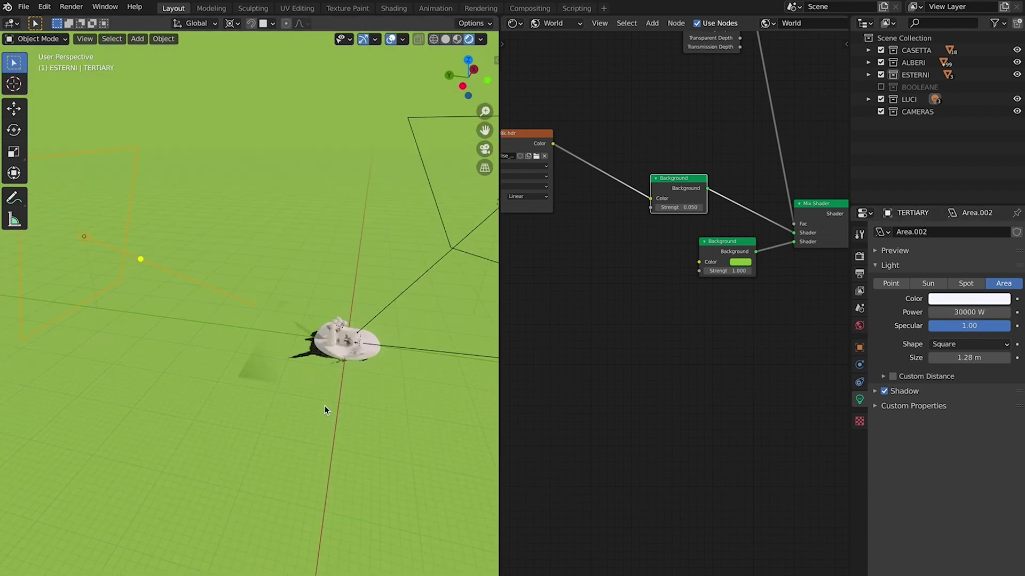
{"action": "key", "text": "r"}
{"action": "key", "text": "x"}
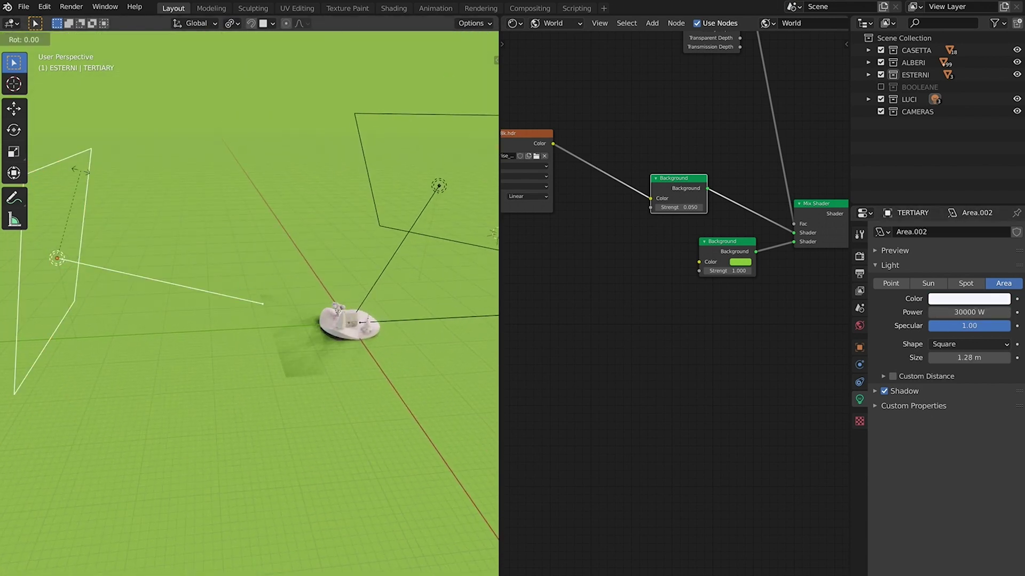
{"action": "left_click", "coordinate": [97, 188]}
{"action": "key", "text": "g"}
{"action": "key", "text": "z"}
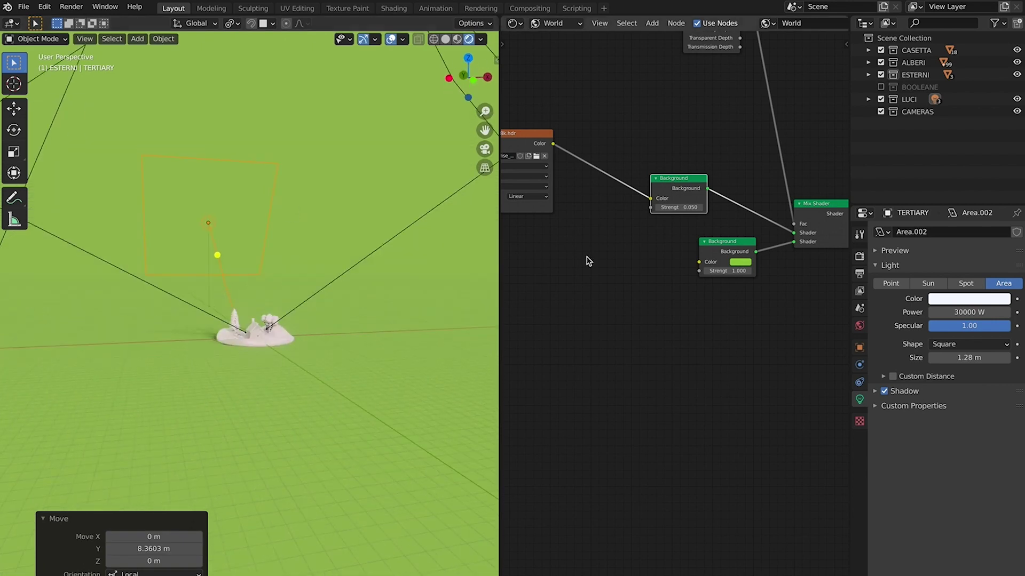
{"action": "key", "text": "Return"}
Rotate the MAIN light and move it about 16.1 m along its local Y axis.
{"action": "key", "text": "r"}
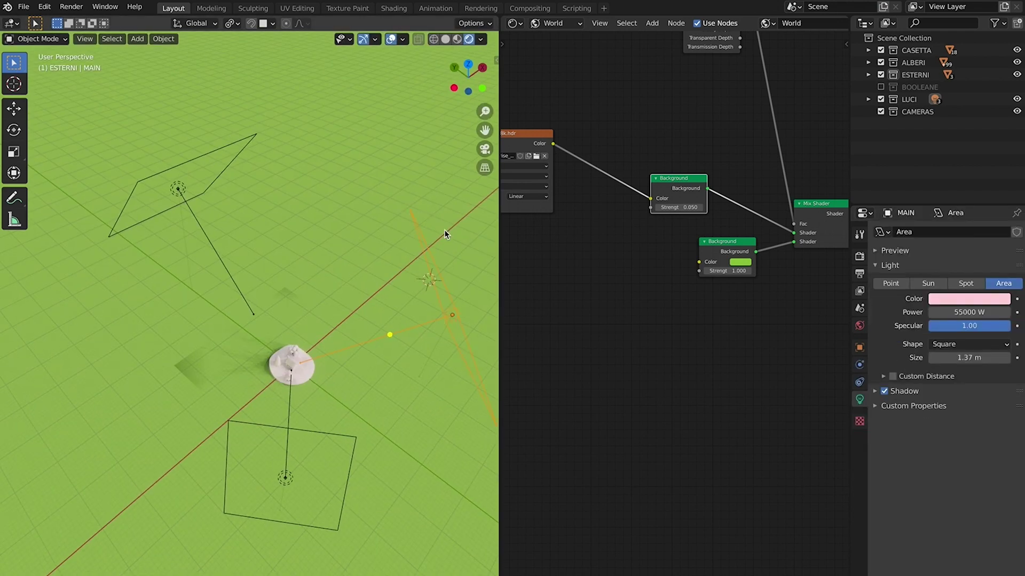
{"action": "key", "text": "r"}
{"action": "left_click", "coordinate": [451, 310]}
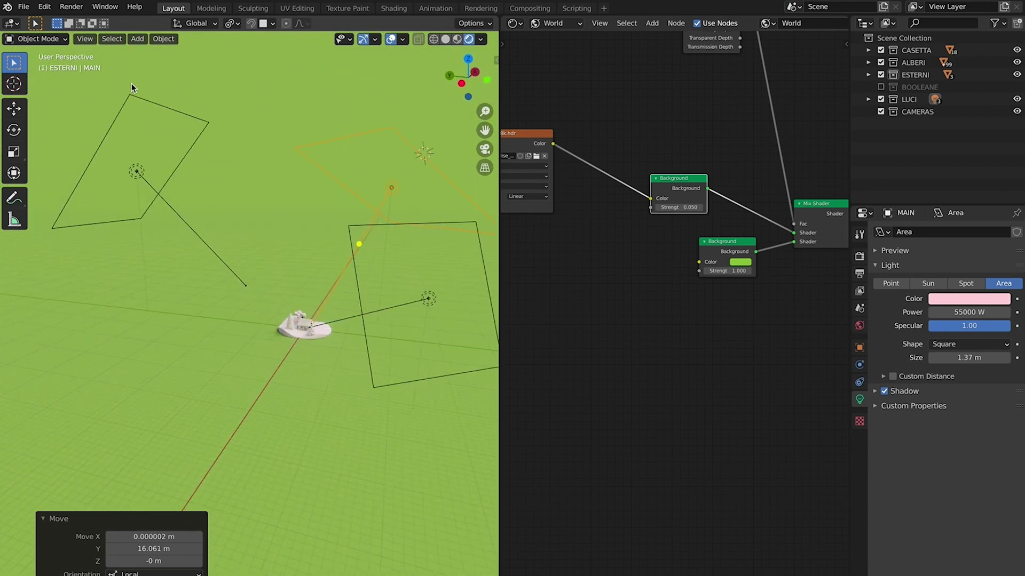
Rotate the TERTIARY light about its local X axis and move it about -12.1 m along its local Y axis.
{"action": "left_click", "coordinate": [131, 84]}
{"action": "key", "text": "r"}
{"action": "key", "text": "x"}
{"action": "key", "text": "x"}
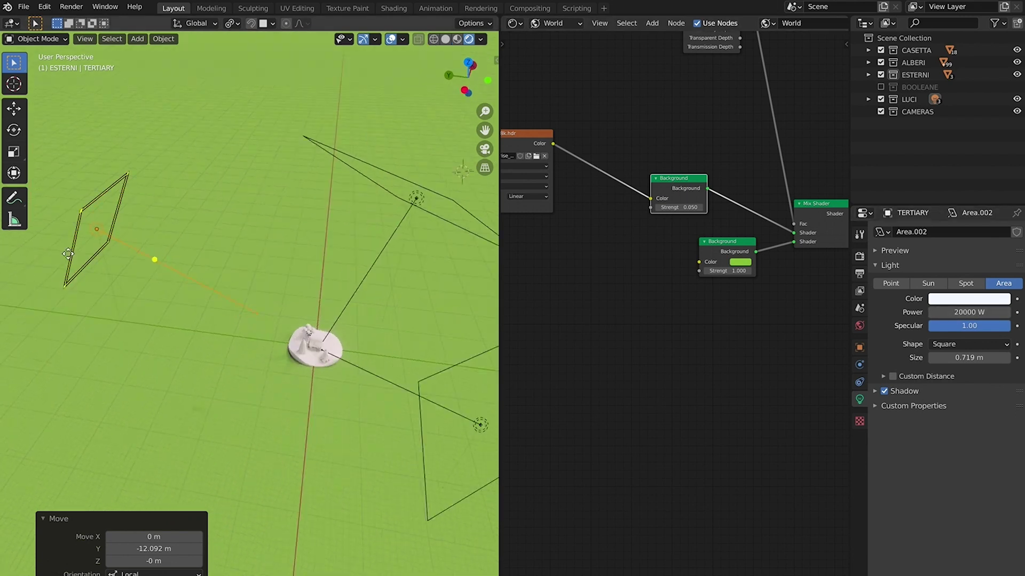
Set the TERTIARY light's power to 22000 W and tilt it further about its local X axis.
{"action": "key", "text": "r"}
{"action": "key", "text": "x"}
{"action": "key", "text": "x"}
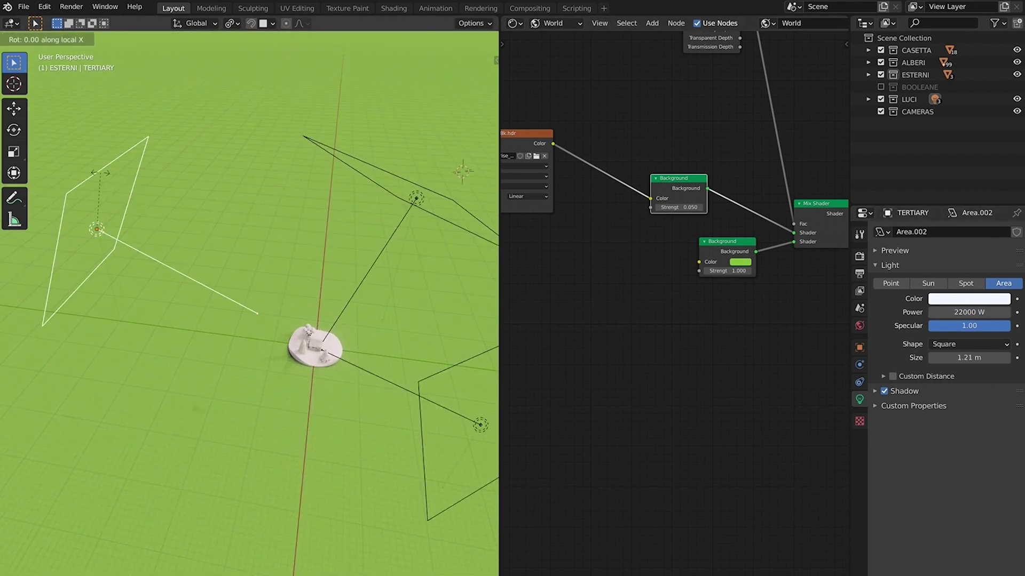
{"action": "left_click", "coordinate": [107, 178]}
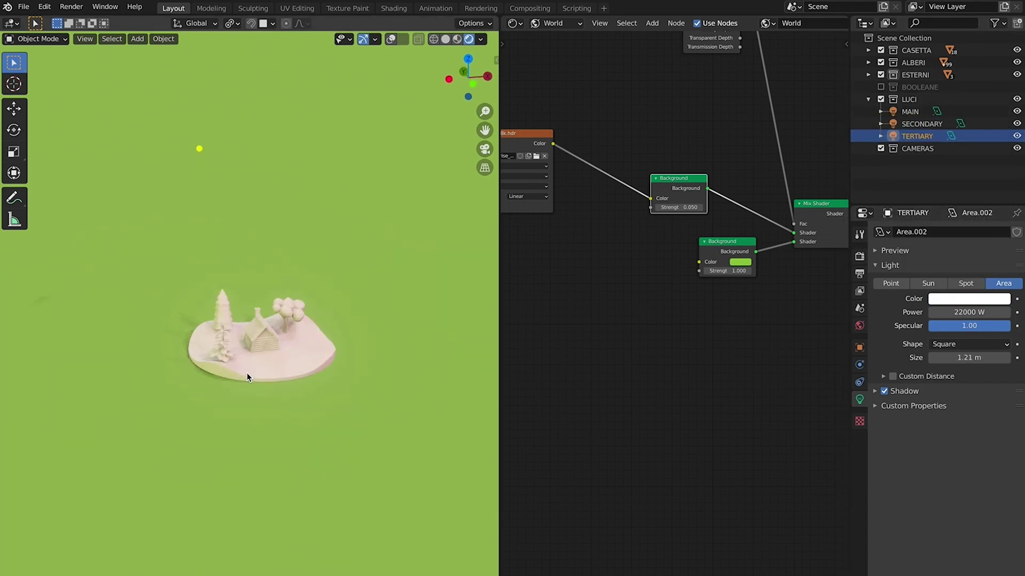
Set Eevee's viewport samples to 16 and switch the viewport from rendered to material preview shading.
{"action": "left_click", "coordinate": [970, 266]}
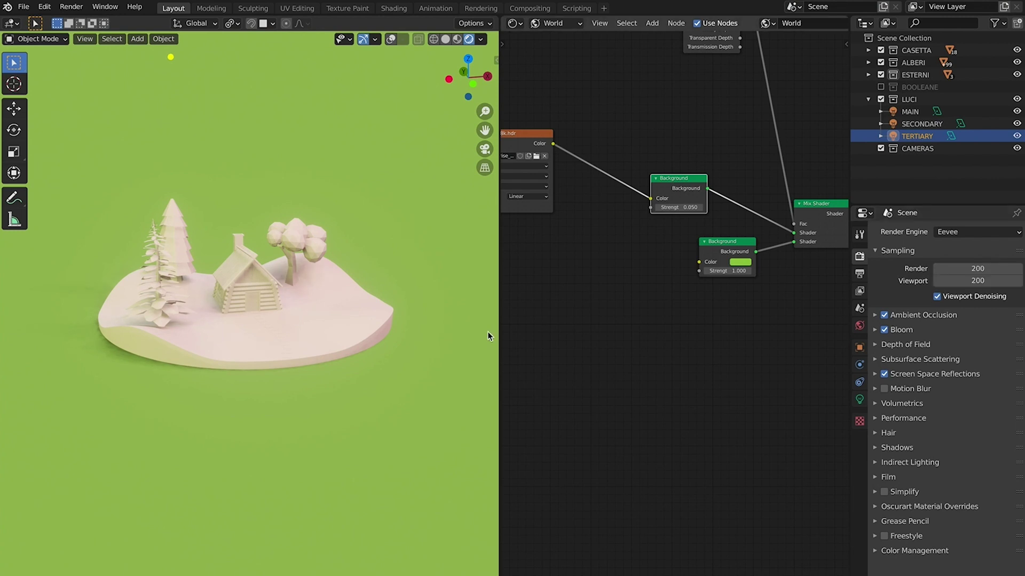
{"action": "left_click", "coordinate": [445, 40]}
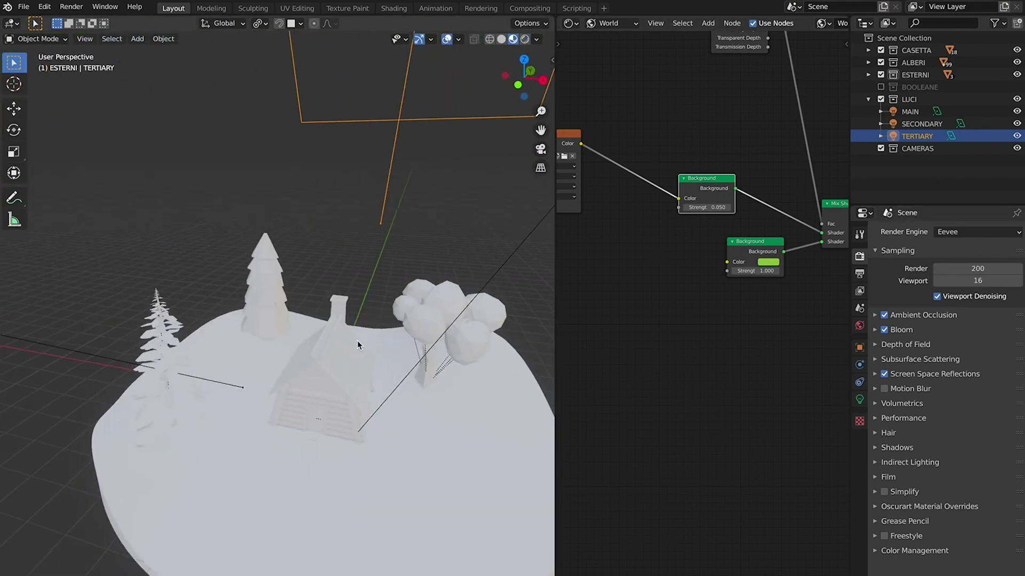
Show the object shader nodes for the tiered fir ALBERO_02 and give it a green material named ALBERO_02_GREEN.
{"action": "left_click", "coordinate": [262, 288]}
{"action": "left_click", "coordinate": [611, 23]}
{"action": "left_click", "coordinate": [617, 46]}
{"action": "left_click", "coordinate": [860, 451]}
{"action": "left_click", "coordinate": [944, 284]}
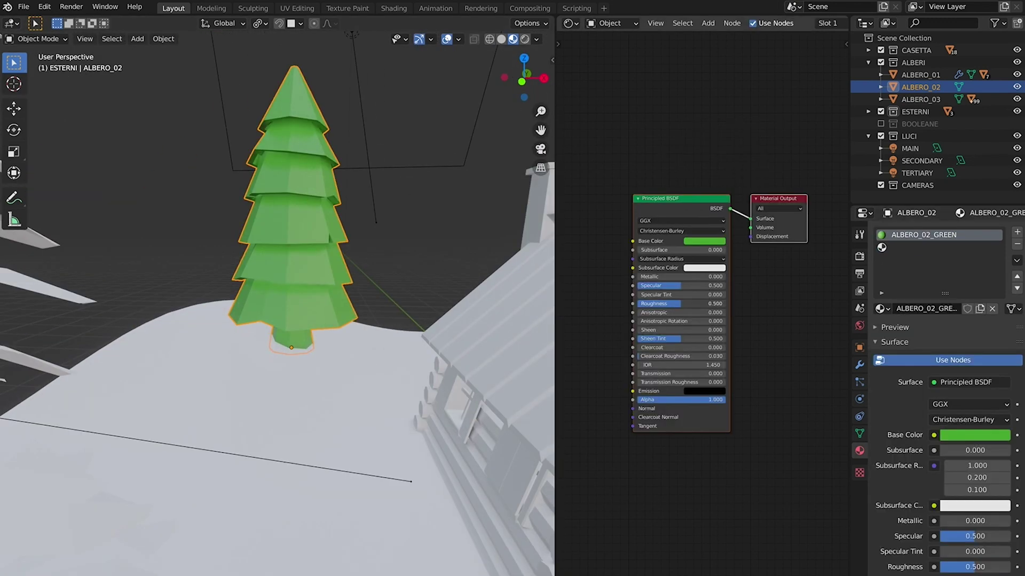
Create a new material in ALBERO_02's second slot and give it a name starting with ALB.
{"action": "left_click", "coordinate": [910, 247]}
{"action": "left_click", "coordinate": [938, 309]}
{"action": "double_click", "coordinate": [906, 247]}
{"action": "type", "text": "ALB"}
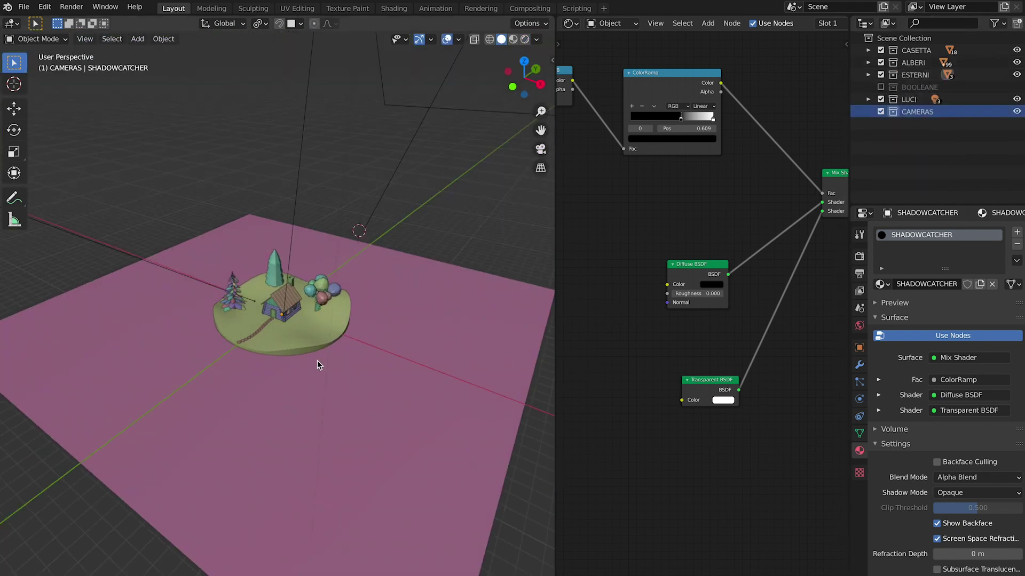
Add a camera named CAM to the CAMERAS collection and raise it about 7.8 m along Z.
{"action": "key", "text": "shift+a"}
{"action": "left_click", "coordinate": [240, 521]}
{"action": "double_click", "coordinate": [916, 123]}
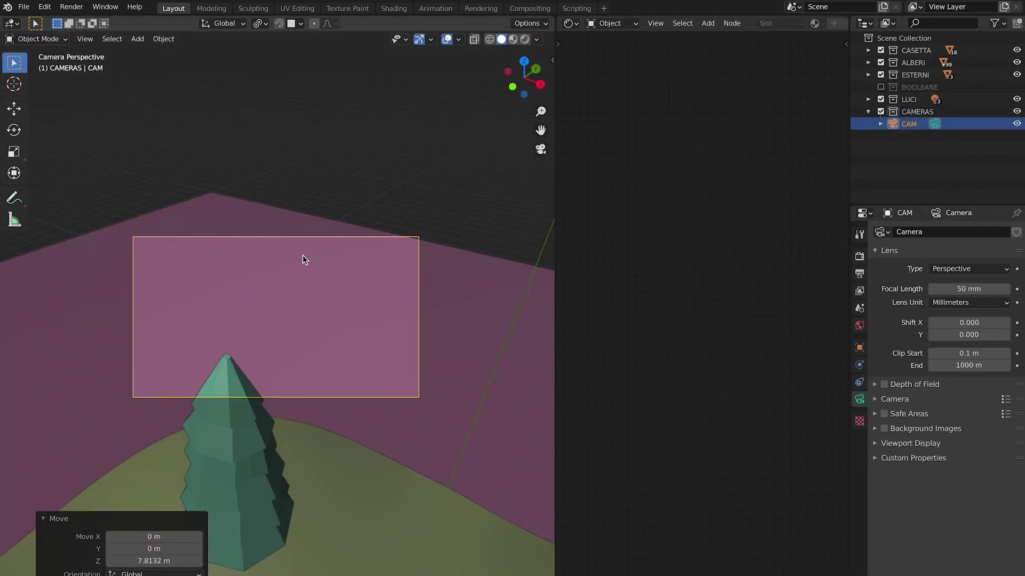
Lock the camera to the view and frame the whole island from the front.
{"action": "key", "text": "n"}
{"action": "left_click", "coordinate": [474, 205]}
{"action": "scroll", "coordinate": [282, 399], "scroll_direction": "down", "scroll_amount": 3}
Make the render format square by setting the vertical resolution to 1920 px.
{"action": "left_click", "coordinate": [860, 274]}
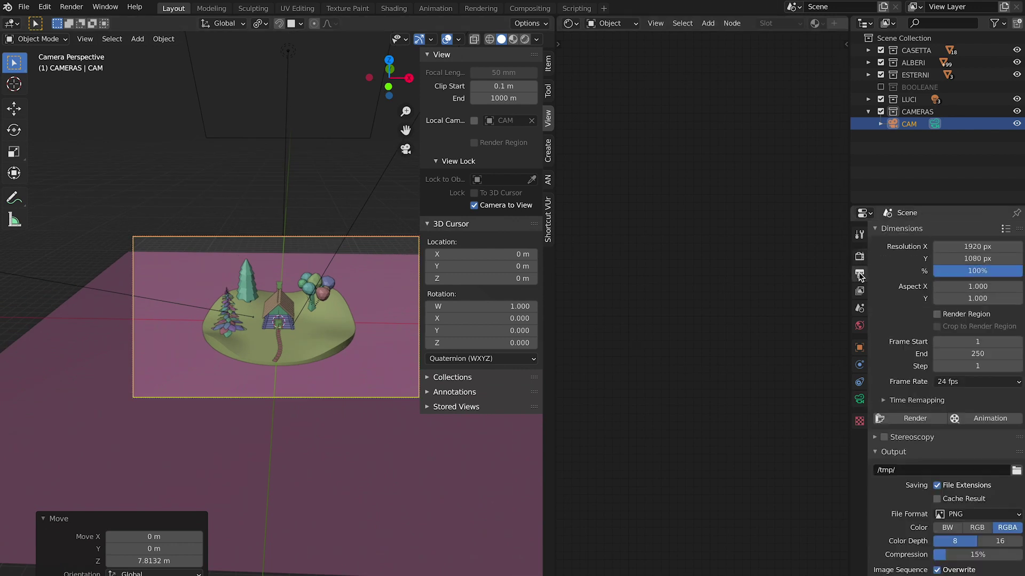
{"action": "left_click", "coordinate": [971, 260]}
{"action": "type", "text": "1920"}
{"action": "key", "text": "Return"}
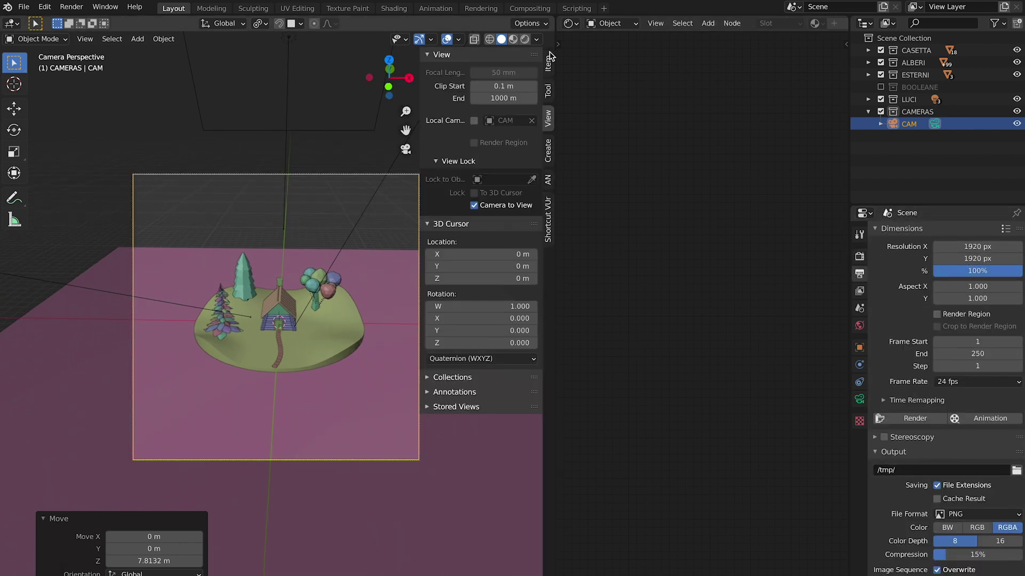
Center CAM on the island by setting its X location and its Y and Z rotations to 0.
{"action": "left_click", "coordinate": [548, 64]}
{"action": "key", "text": "KP_0"}
{"action": "middle_click_drag", "start_coordinate": [484, 144], "coordinate": [484, 144]}
{"action": "key", "text": "KP_0"}
{"action": "mouse_move", "coordinate": [488, 135]}
{"action": "left_mouse_down"}
{"action": "mouse_move", "coordinate": [469, 135]}
{"action": "mouse_move", "coordinate": [502, 135]}
{"action": "mouse_move", "coordinate": [488, 135]}
{"action": "left_mouse_up"}
{"action": "key", "text": "BackSpace"}
{"action": "key", "text": "BackSpace"}
{"action": "key", "text": "Return"}
{"action": "scroll", "coordinate": [316, 267], "scroll_direction": "up", "scroll_amount": 2}
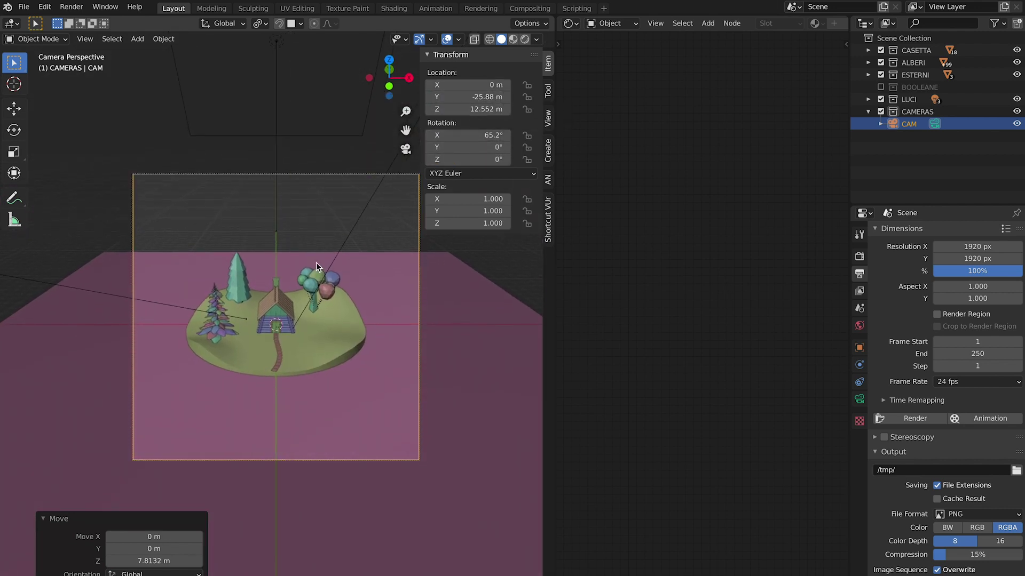
{"action": "key", "text": "Return"}
Place CAM at Y -28 m and Z 12.52 m with rotations of 65°, 0° and 0°.
{"action": "middle_click_drag", "start_coordinate": [320, 160], "coordinate": [285, 169]}
{"action": "mouse_move", "coordinate": [486, 96]}
{"action": "left_mouse_down"}
{"action": "mouse_move", "coordinate": [470, 97]}
{"action": "mouse_move", "coordinate": [502, 109]}
{"action": "left_mouse_up"}
{"action": "key", "text": "Tab"}
{"action": "type", "text": "65"}
{"action": "key", "text": "Tab"}
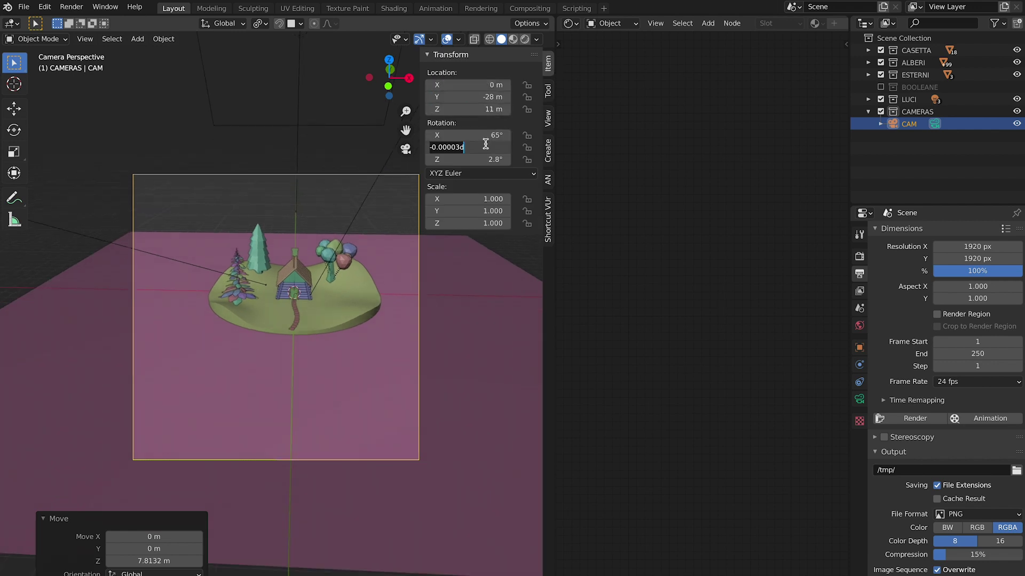
{"action": "type", "text": "0"}
{"action": "key", "text": "Tab"}
{"action": "type", "text": "0"}
{"action": "key", "text": "Return"}
Enlarge CAM's viewport display size to 8 m.
{"action": "middle_click_drag", "start_coordinate": [320, 267], "coordinate": [274, 164]}
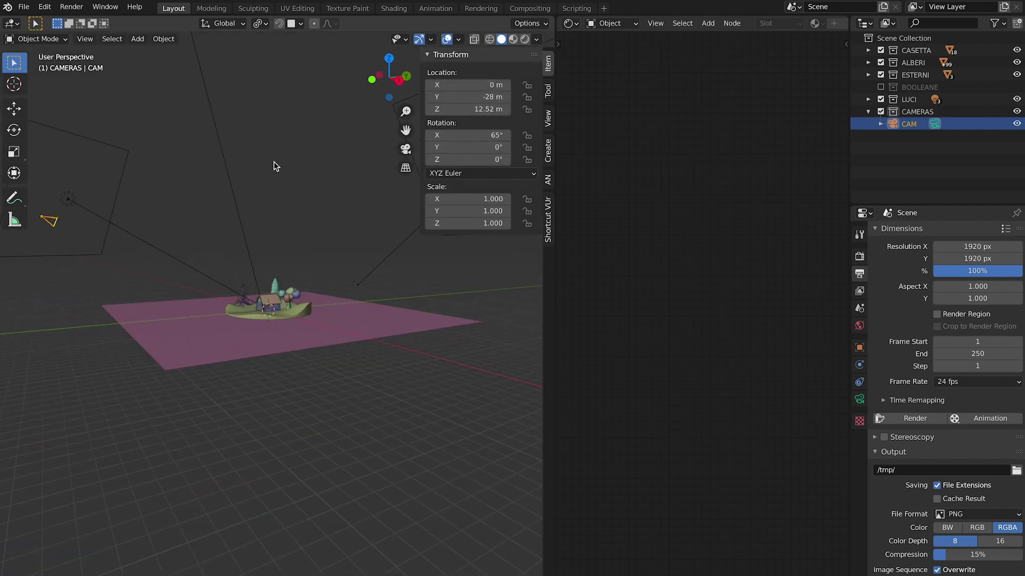
{"action": "left_click", "coordinate": [859, 400]}
{"action": "left_click", "coordinate": [910, 479]}
{"action": "left_click_drag", "start_coordinate": [955, 497], "coordinate": [968, 497]}
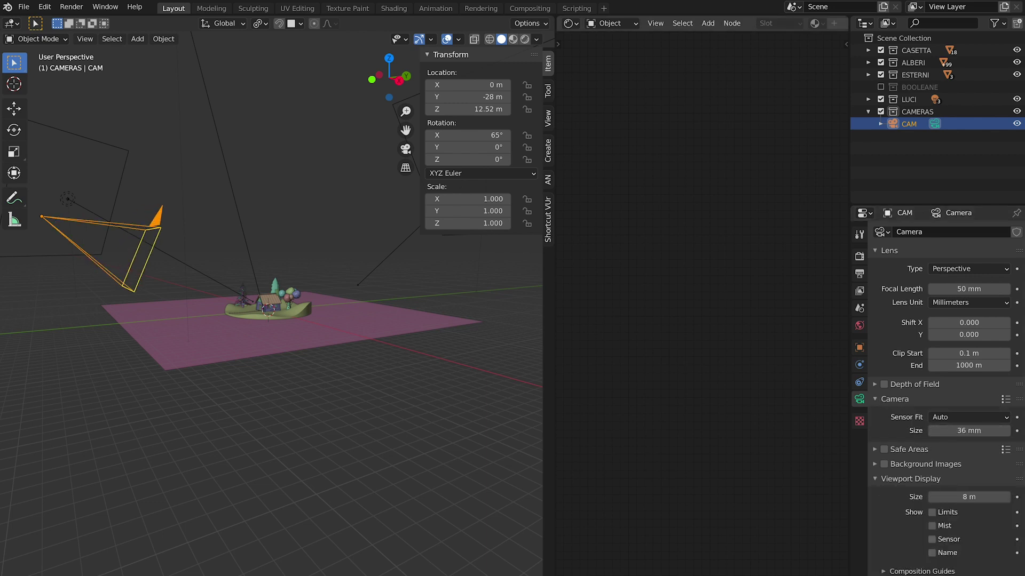
Add a Plain Axes empty at the origin in the CAMERAS collection, scaled to about 7.6 m with its scale applied.
{"action": "scroll", "coordinate": [289, 358], "scroll_direction": "up", "scroll_amount": 3}
{"action": "key", "text": "shift+a"}
{"action": "mouse_move", "coordinate": [307, 297]}
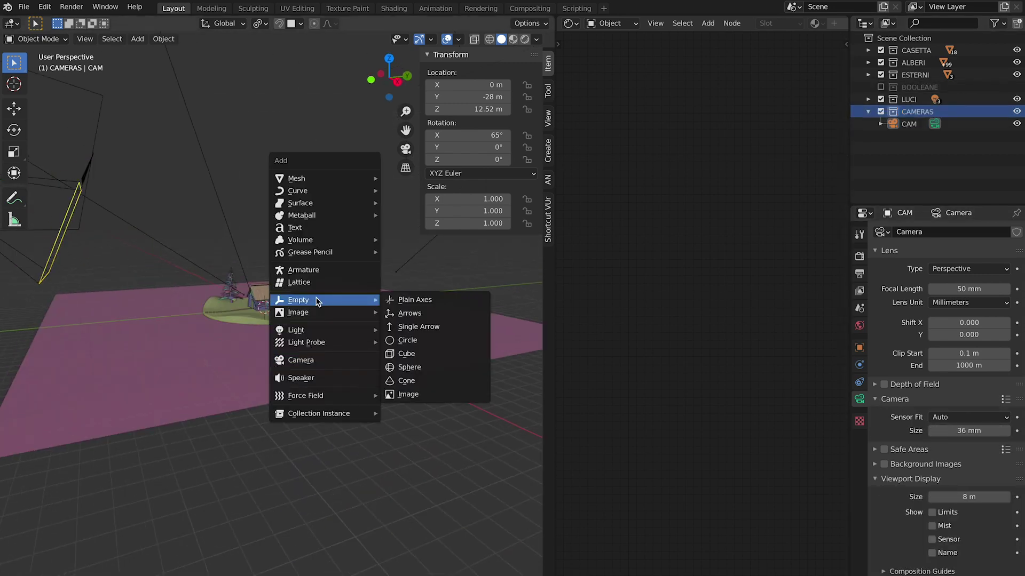
{"action": "left_click", "coordinate": [402, 297]}
{"action": "scroll", "coordinate": [273, 311], "scroll_direction": "up", "scroll_amount": 4}
{"action": "key", "text": "s"}
{"action": "left_click", "coordinate": [324, 292]}
{"action": "key", "text": "ctrl+a"}
{"action": "left_click", "coordinate": [325, 319]}
{"action": "scroll", "coordinate": [325, 319], "scroll_direction": "down", "scroll_amount": 5}
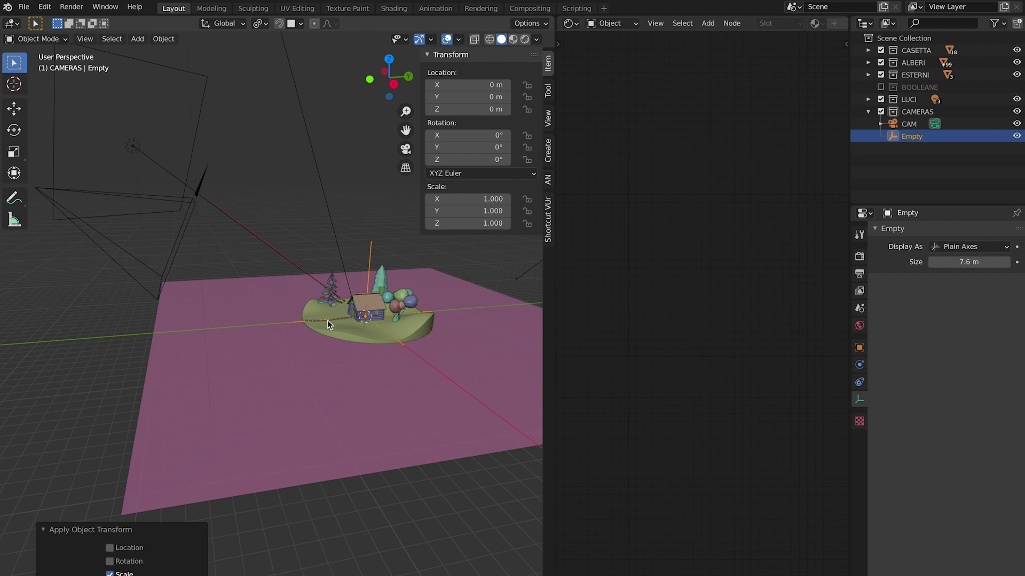
Rename the empty as CENTRO.
{"action": "double_click", "coordinate": [912, 136]}
{"action": "type", "text": "CENTRO"}
{"action": "key", "text": "Return"}
Add a Track To constraint to CAM with CENTRO as target and test it by moving the camera.
{"action": "left_click", "coordinate": [909, 124]}
{"action": "left_click", "coordinate": [859, 382]}
{"action": "left_click", "coordinate": [947, 232]}
{"action": "left_click", "coordinate": [924, 309]}
{"action": "left_click", "coordinate": [974, 271]}
{"action": "left_click", "coordinate": [903, 399]}
{"action": "key", "text": "g"}
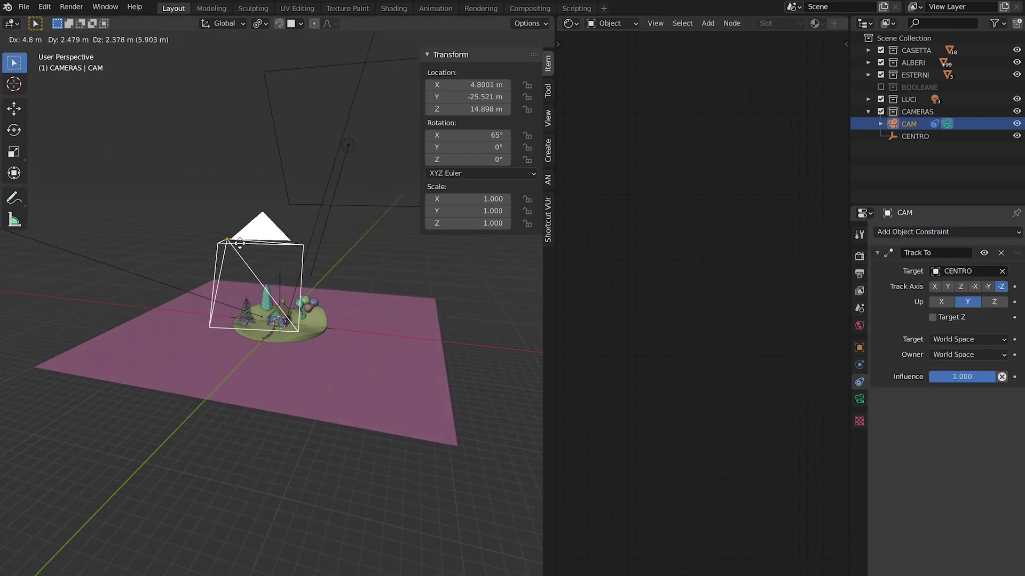
Raise the CENTRO empty about 0.78 m along Z and check the framing through the camera.
{"action": "left_click", "coordinate": [272, 287]}
{"action": "key", "text": "g"}
{"action": "key", "text": "z"}
{"action": "left_click", "coordinate": [304, 348]}
{"action": "key", "text": "KP_0"}
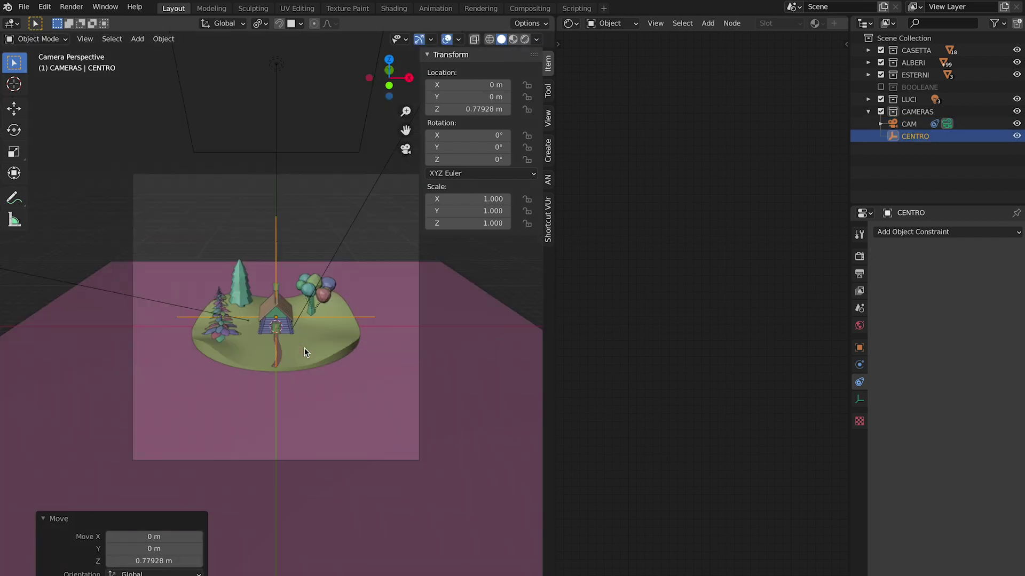
Add a Bezier circle around the scene and raise it about 7.87 m along Z.
{"action": "key", "text": "KP_0"}
{"action": "key", "text": "shift+a"}
{"action": "left_click", "coordinate": [422, 152]}
{"action": "key", "text": "g"}
{"action": "key", "text": "z"}
{"action": "left_click", "coordinate": [264, 298]}
Scale the Bezier circle up to about 55.5 m in diameter and apply its scale.
{"action": "key", "text": "s"}
{"action": "left_click", "coordinate": [348, 116]}
{"action": "key", "text": "ctrl+a"}
{"action": "left_click", "coordinate": [348, 116]}
{"action": "middle_click_drag", "start_coordinate": [346, 116], "coordinate": [421, 120]}
Examine the Bezier circle's curve settings, including Geometry and Path Animation.
{"action": "left_click", "coordinate": [859, 416]}
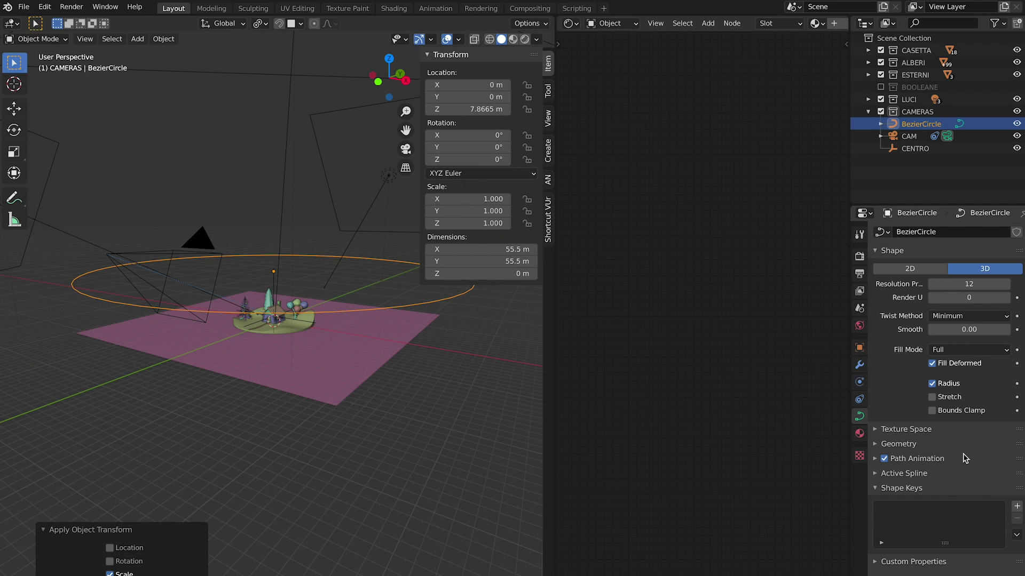
{"action": "left_click", "coordinate": [875, 488]}
{"action": "left_click", "coordinate": [876, 444]}
{"action": "scroll", "coordinate": [907, 480], "scroll_direction": "down", "scroll_amount": 2}
{"action": "left_click", "coordinate": [875, 389]}
{"action": "left_click", "coordinate": [876, 429]}
{"action": "left_click", "coordinate": [876, 429]}
{"action": "left_click", "coordinate": [909, 136]}
{"action": "left_click", "coordinate": [859, 382]}
{"action": "left_click", "coordinate": [945, 232]}
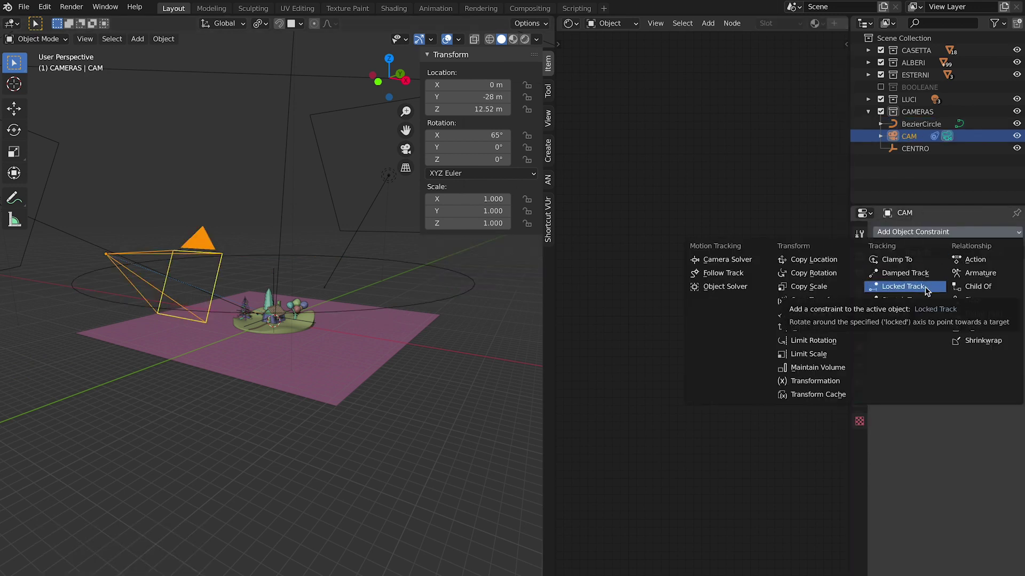
{"action": "left_click", "coordinate": [726, 273]}
{"action": "left_click", "coordinate": [963, 350]}
{"action": "left_click", "coordinate": [945, 366]}
{"action": "key", "text": "Escape"}
{"action": "left_click", "coordinate": [1001, 270]}
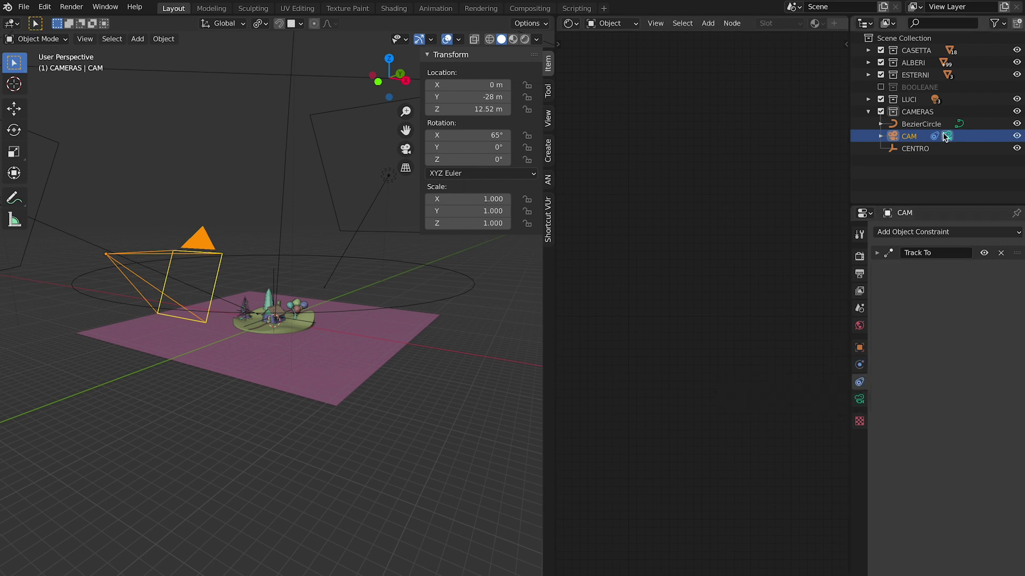
{"action": "left_click", "coordinate": [921, 124]}
{"action": "left_click", "coordinate": [945, 232]}
{"action": "left_click", "coordinate": [727, 260]}
{"action": "left_click", "coordinate": [945, 232]}
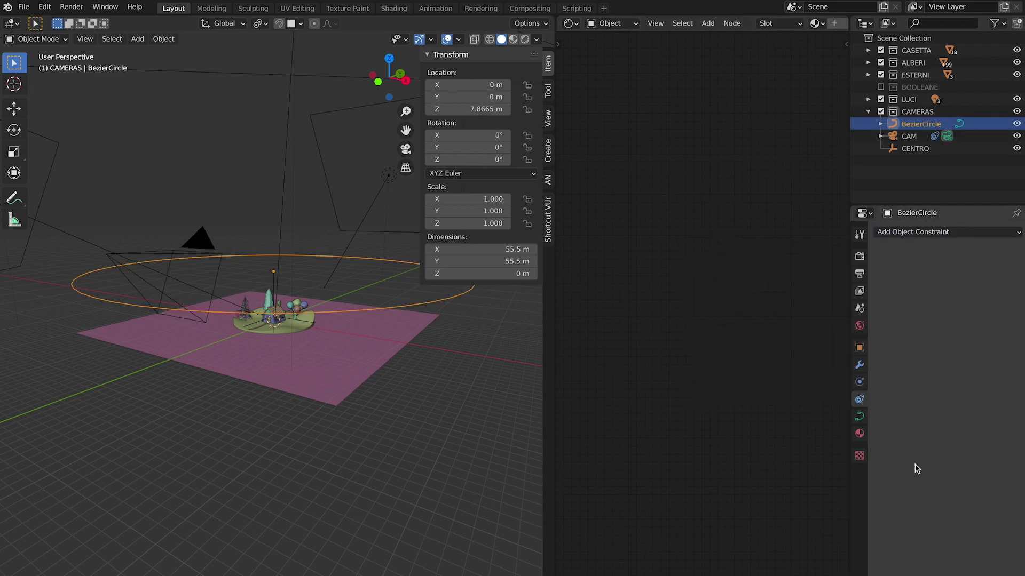
Add a Follow Path constraint to CAM with BezierCircle as target and reset the camera's location to 0.
{"action": "left_click", "coordinate": [909, 136]}
{"action": "left_click", "coordinate": [945, 231]}
{"action": "left_click", "coordinate": [983, 313]}
{"action": "left_click", "coordinate": [963, 288]}
{"action": "left_click", "coordinate": [915, 304]}
Place Follow Path above Track To in CAM's constraint stack, set its forward axis to -Y, and try different offsets.
{"action": "middle_click_drag", "start_coordinate": [299, 347], "coordinate": [373, 342]}
{"action": "left_click_drag", "start_coordinate": [968, 303], "coordinate": [993, 303]}
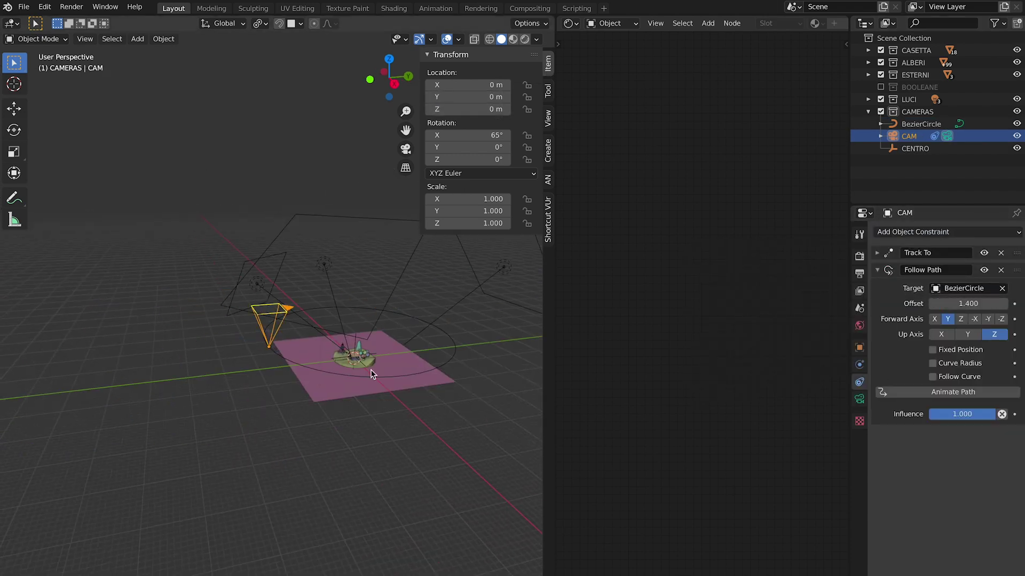
{"action": "left_click_drag", "start_coordinate": [1018, 257], "coordinate": [1017, 427]}
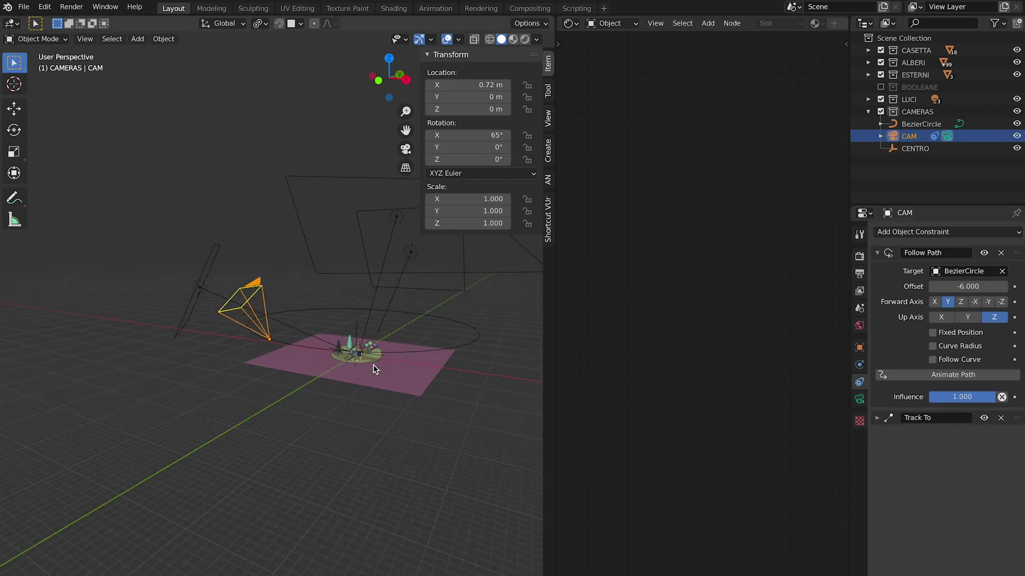
{"action": "scroll", "coordinate": [374, 364], "scroll_direction": "up", "scroll_amount": 4}
{"action": "left_click", "coordinate": [1001, 302]}
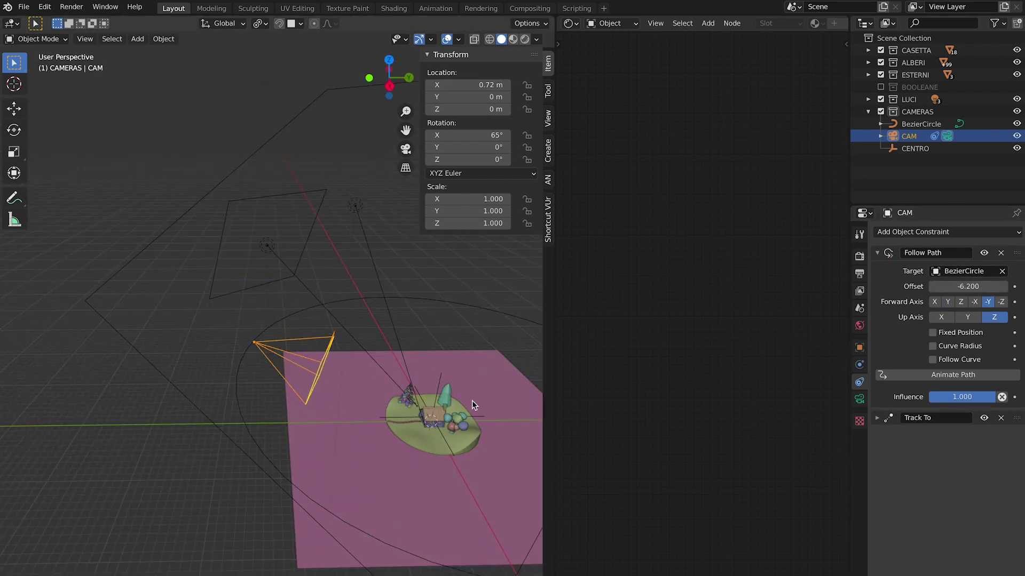
Rename the circle as CERCHIO and, looking through CAM, set its Follow Path offset to 11.
{"action": "left_click", "coordinate": [915, 148]}
{"action": "key", "text": "KP_0"}
{"action": "left_click", "coordinate": [911, 126]}
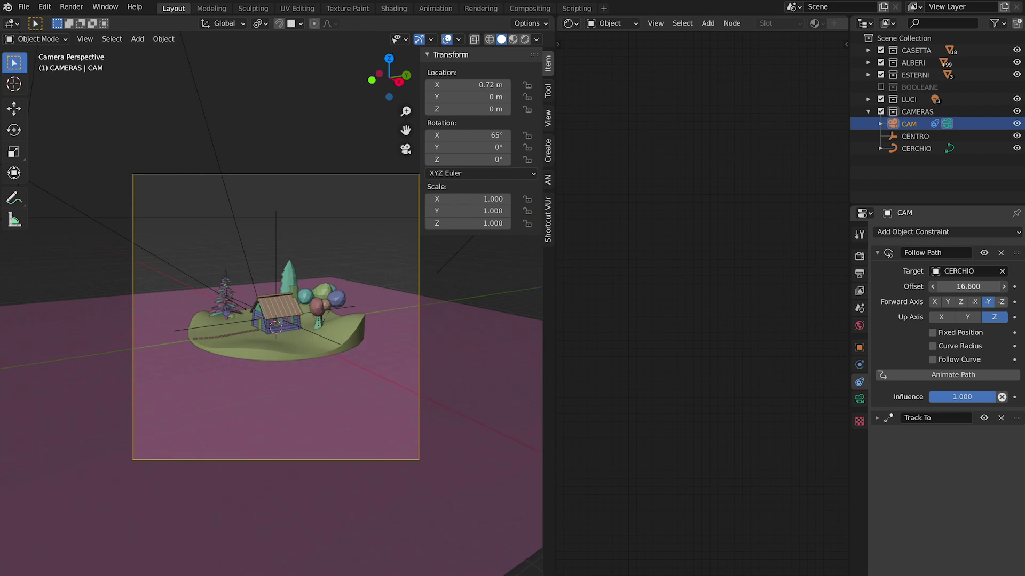
{"action": "mouse_move", "coordinate": [955, 286]}
{"action": "left_mouse_down"}
{"action": "mouse_move", "coordinate": [982, 287]}
{"action": "mouse_move", "coordinate": [939, 286]}
{"action": "left_mouse_up"}
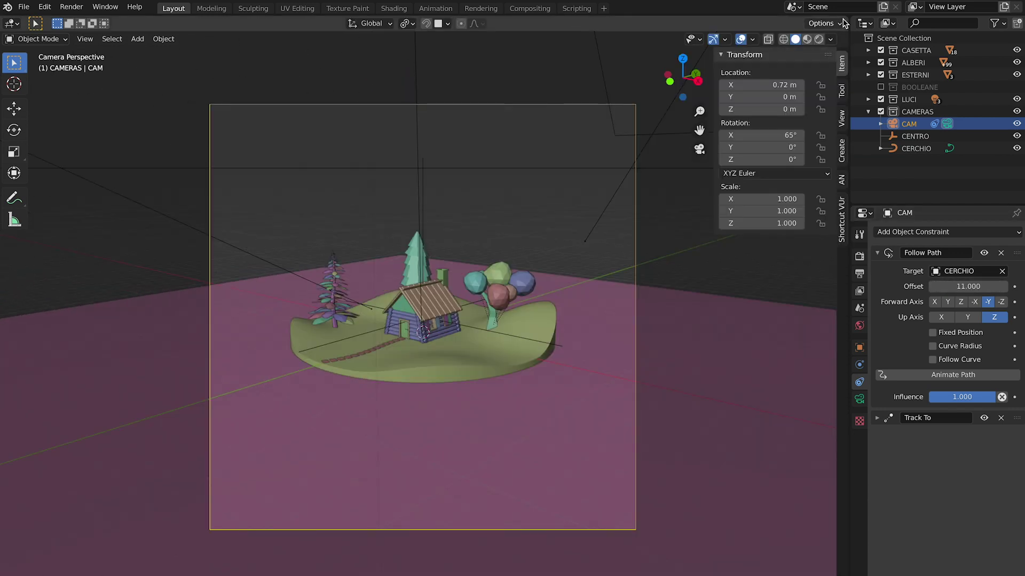
Replace the shader editor area with a wider 3D viewport and show a Dope Sheet beneath it.
{"action": "left_click", "coordinate": [11, 506]}
{"action": "left_click", "coordinate": [158, 384]}
{"action": "left_click", "coordinate": [860, 256]}
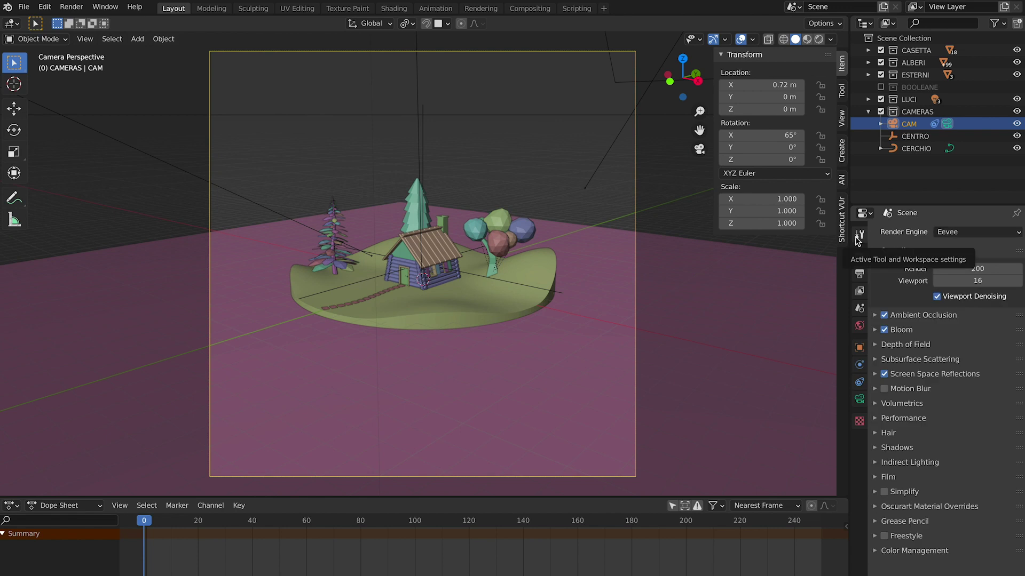
Set the frame rate to 25 fps and the frame range to 0 through 100.
{"action": "left_click", "coordinate": [860, 273]}
{"action": "left_click", "coordinate": [954, 383]}
{"action": "left_click", "coordinate": [954, 394]}
{"action": "double_click", "coordinate": [977, 354]}
{"action": "type", "text": "100"}
{"action": "key", "text": "Return"}
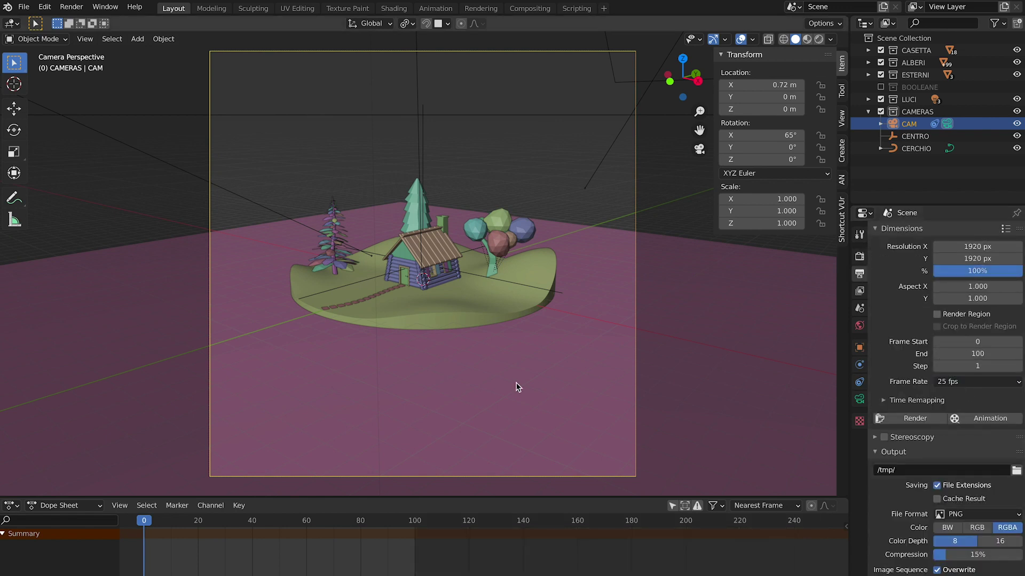
Keyframe CAM's Follow Path offset at 11 on frame 0 and at 111 on frame 200.
{"action": "left_click", "coordinate": [859, 400]}
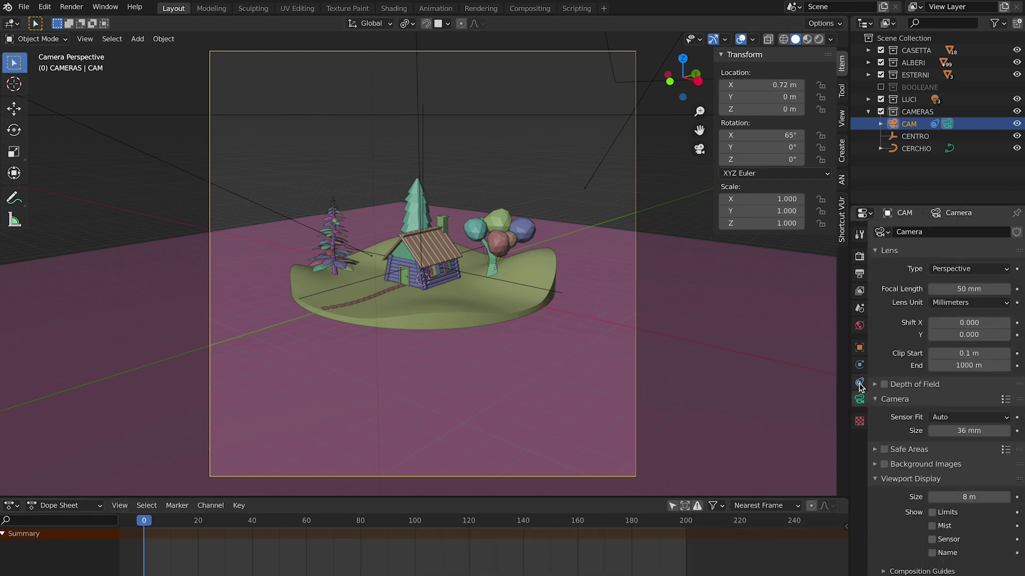
{"action": "left_click", "coordinate": [859, 382]}
{"action": "key", "text": "i"}
{"action": "left_click", "coordinate": [683, 520]}
{"action": "mouse_move", "coordinate": [972, 286]}
{"action": "left_mouse_down"}
{"action": "mouse_move", "coordinate": [1003, 286]}
{"action": "mouse_move", "coordinate": [967, 287]}
{"action": "left_mouse_up"}
{"action": "double_click", "coordinate": [967, 287]}
{"action": "type", "text": "111"}
{"action": "key", "text": "Return"}
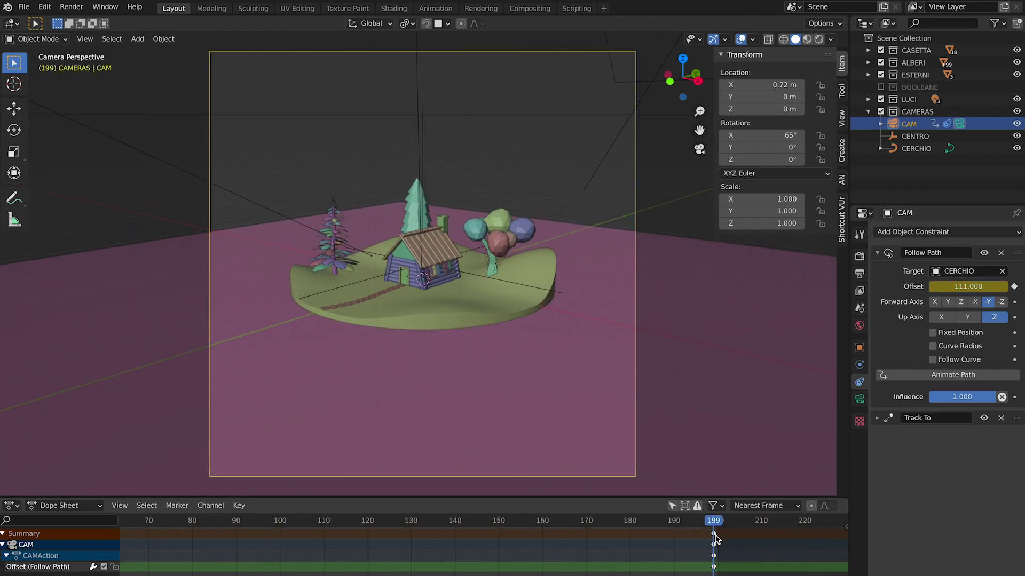
{"action": "scroll", "coordinate": [715, 539], "scroll_direction": "down", "scroll_amount": 4}
Play back and scrub the animation to check CAM's orbit around the cabin.
{"action": "key", "text": "space"}
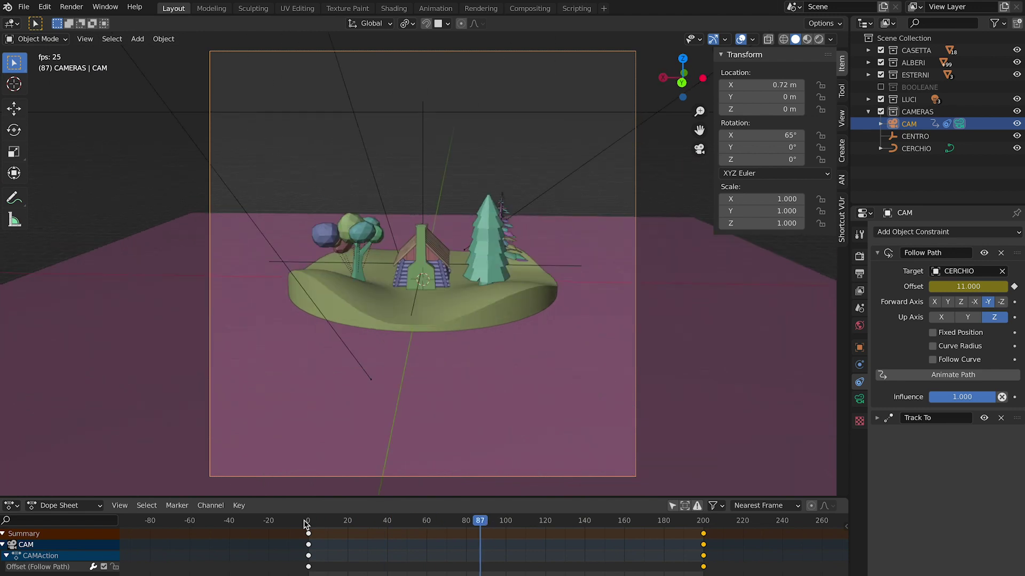
{"action": "key", "text": "space"}
{"action": "scroll", "coordinate": [454, 476], "scroll_direction": "up", "scroll_amount": 20, "text": "alt"}
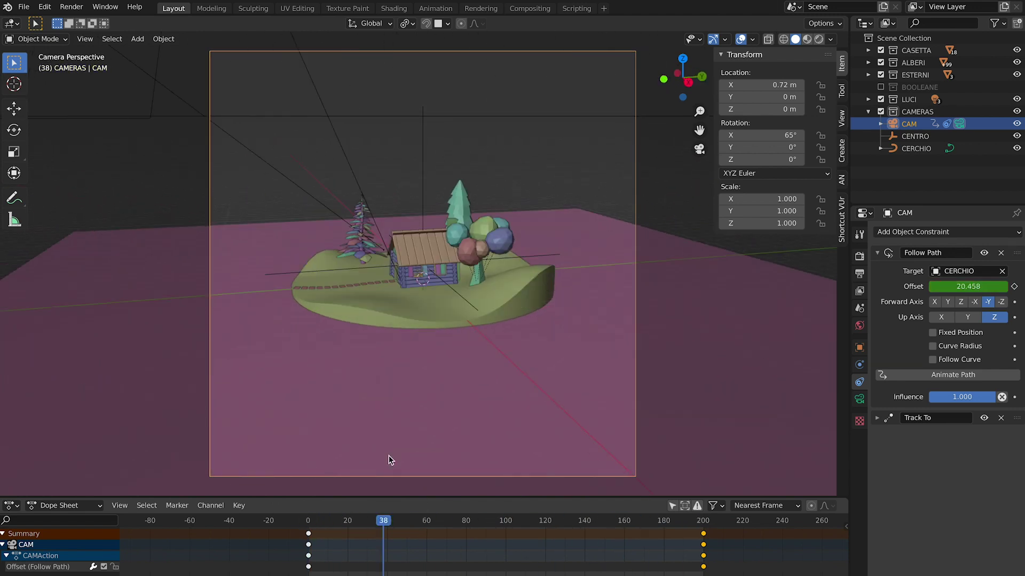
{"action": "scroll", "coordinate": [388, 456], "scroll_direction": "up", "scroll_amount": 20, "text": "alt"}
Keyframe CAM's location at 0 m on frames 0 and 60, and at X 7.34, Y 2.52, Z -4.18 m on frame 120.
{"action": "left_click", "coordinate": [781, 85]}
{"action": "type", "text": "0"}
{"action": "key", "text": "Return"}
{"action": "key", "text": "i"}
{"action": "left_click", "coordinate": [484, 520]}
{"action": "left_click_drag", "start_coordinate": [487, 499], "coordinate": [545, 504]}
{"action": "key", "text": "i"}
{"action": "key", "text": "i"}
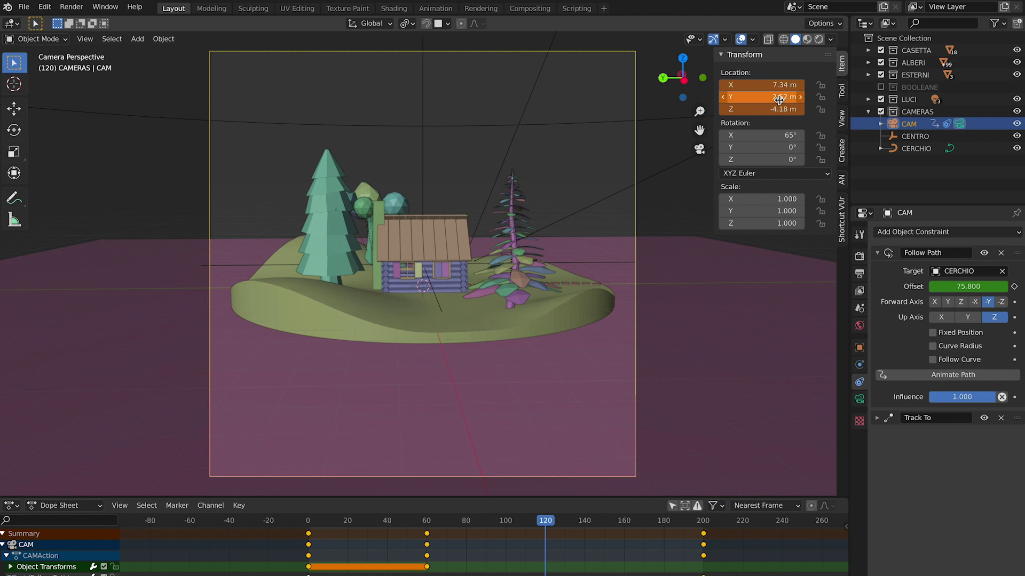
Preview the camera move and check its framing in rendered shading at frames 120 and 200.
{"action": "key", "text": "space"}
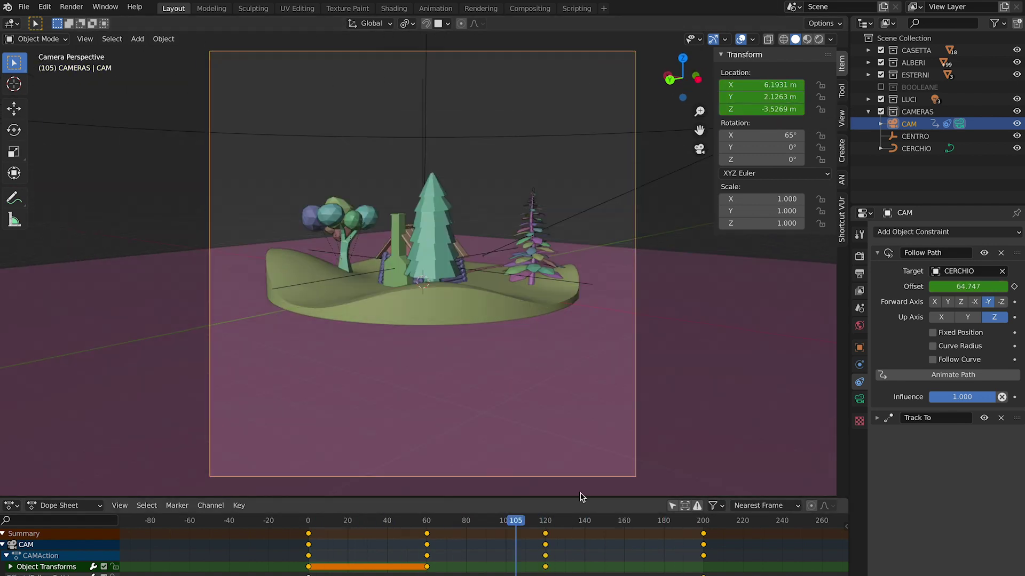
{"action": "left_click", "coordinate": [819, 38]}
{"action": "left_click_drag", "start_coordinate": [703, 521], "coordinate": [545, 521]}
{"action": "key", "text": "shift+Right"}
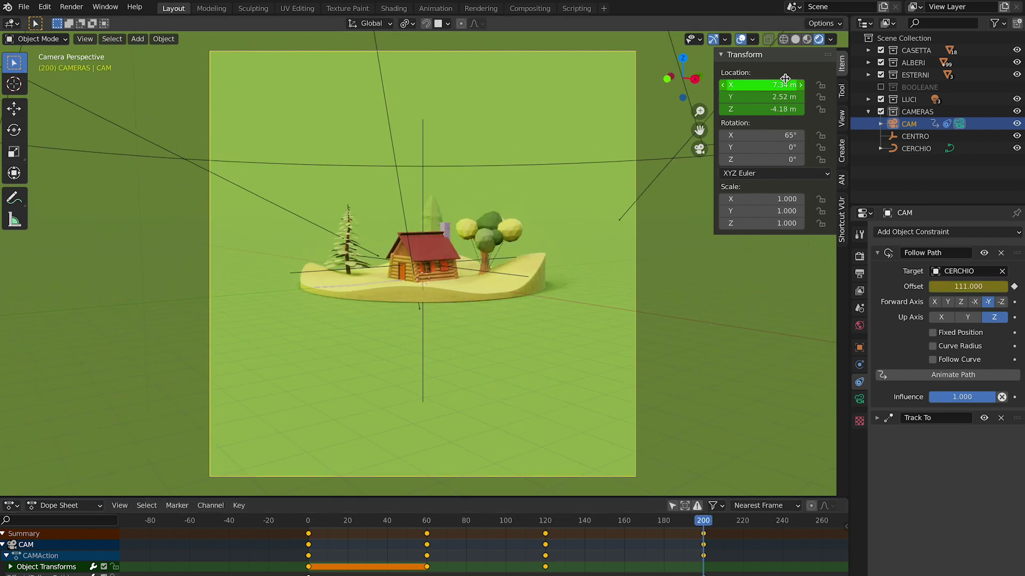
{"action": "key", "text": "space"}
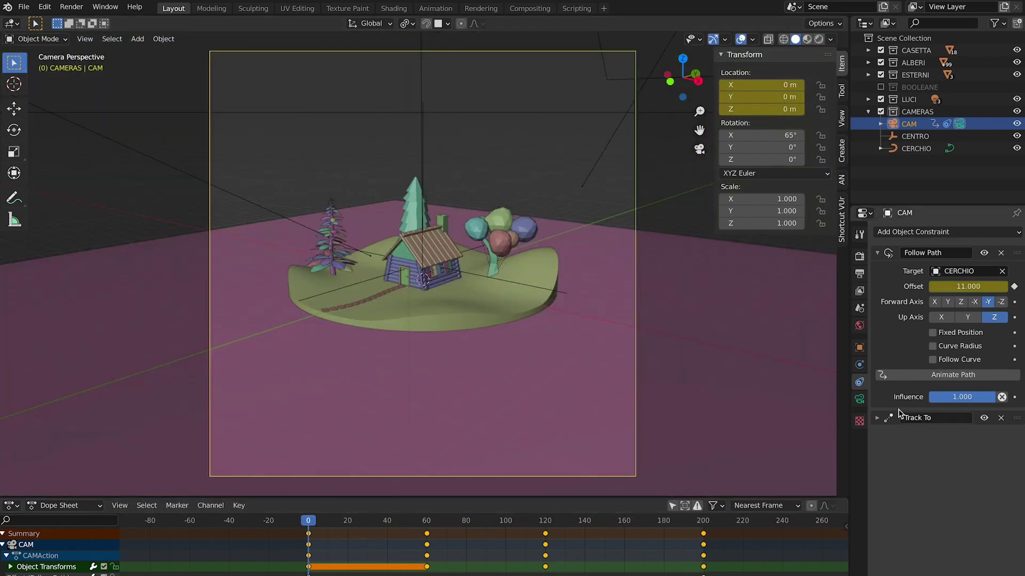
Set the render output to the CASETTA_FRAMES folder on the Desktop with the file name CASETTA.
{"action": "left_click", "coordinate": [859, 256]}
{"action": "left_click", "coordinate": [859, 274]}
{"action": "left_click", "coordinate": [1016, 470]}
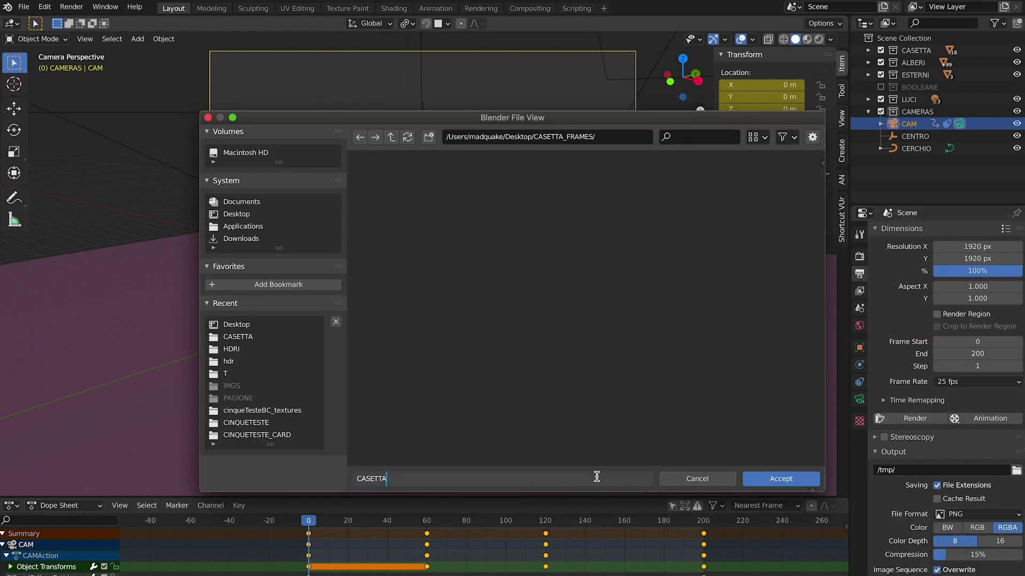
{"action": "left_click", "coordinate": [596, 476]}
{"action": "type", "text": "CASETTA"}
{"action": "key", "text": "Return"}
Set the output file format to OpenEXR with Float (Full) color depth and start rendering the animation.
{"action": "left_click", "coordinate": [999, 541]}
{"action": "left_click", "coordinate": [976, 514]}
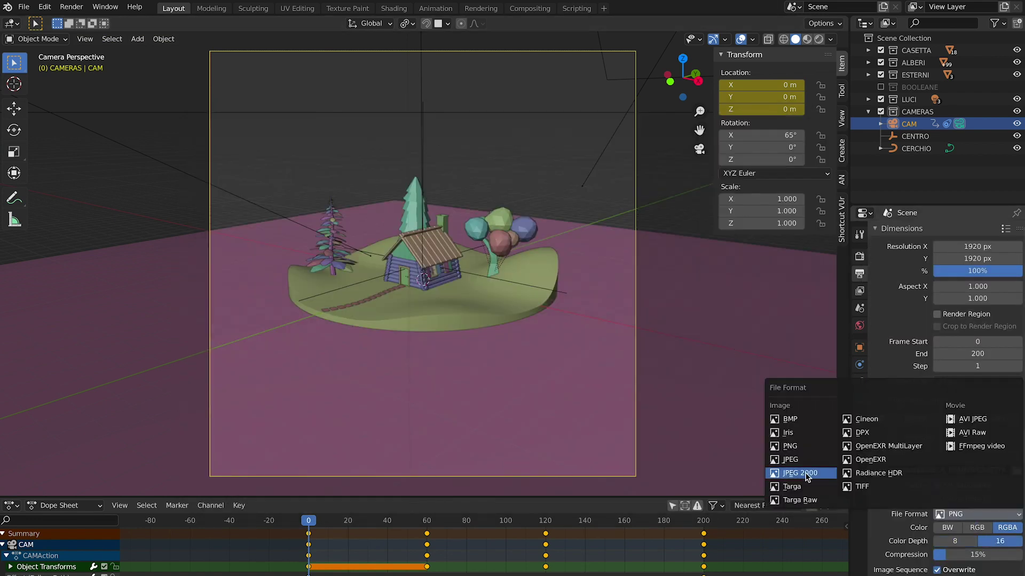
{"action": "left_click", "coordinate": [889, 460]}
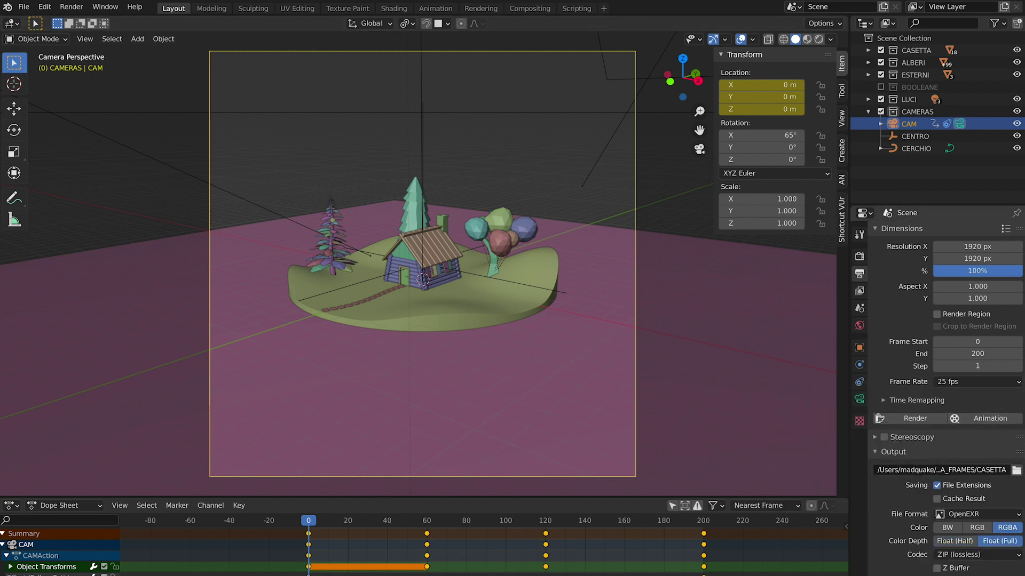
{"action": "key", "text": "ctrl+F12"}
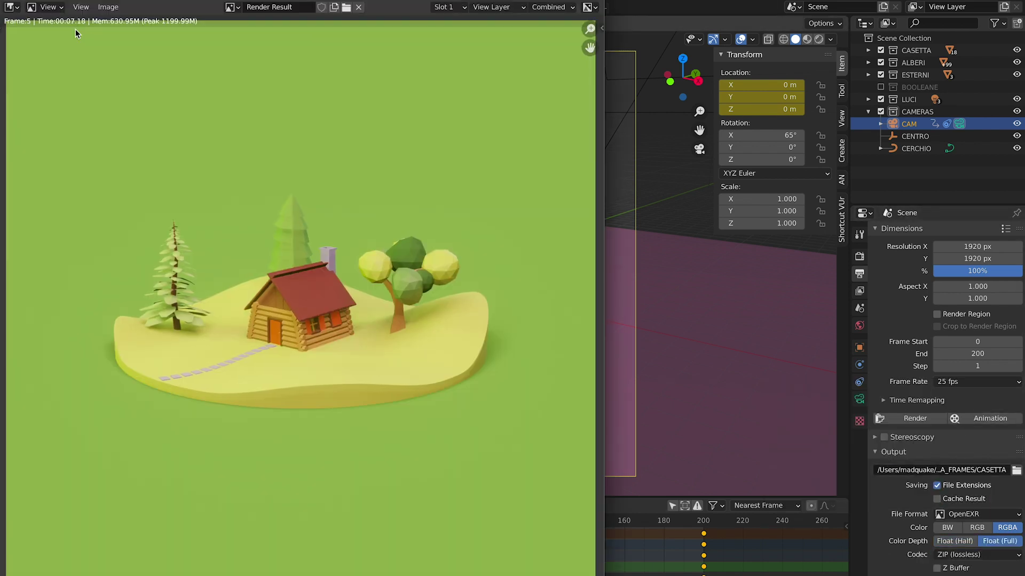